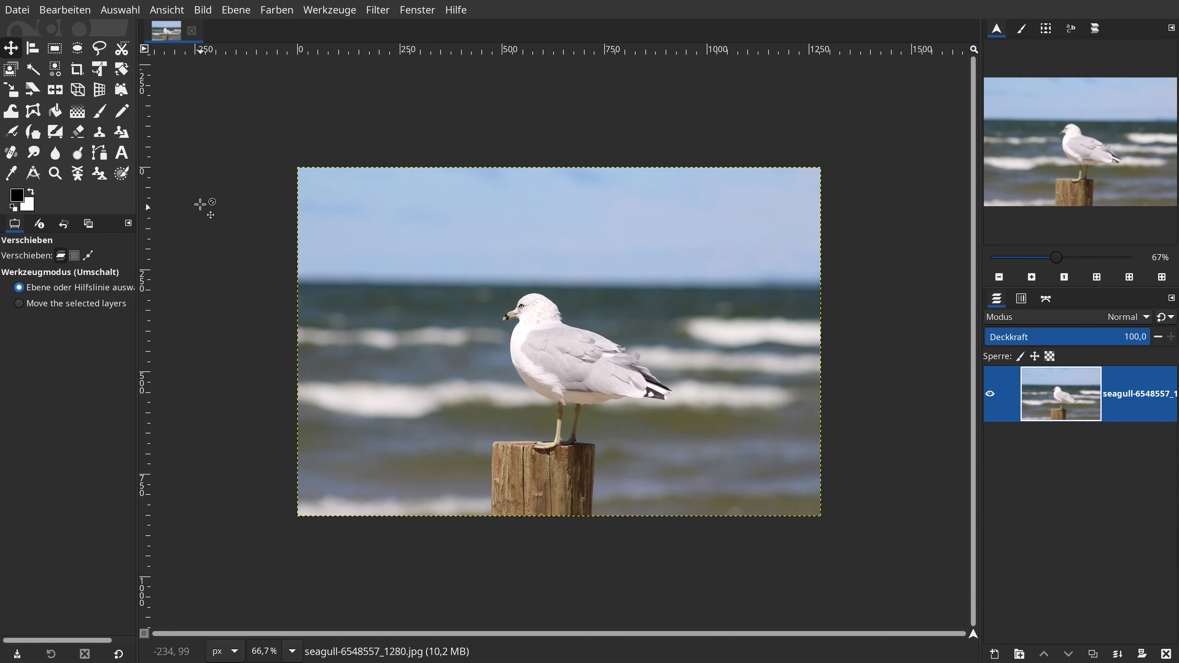
Check GIMP's version information from the Help menu, then close it
left_click(121, 174)
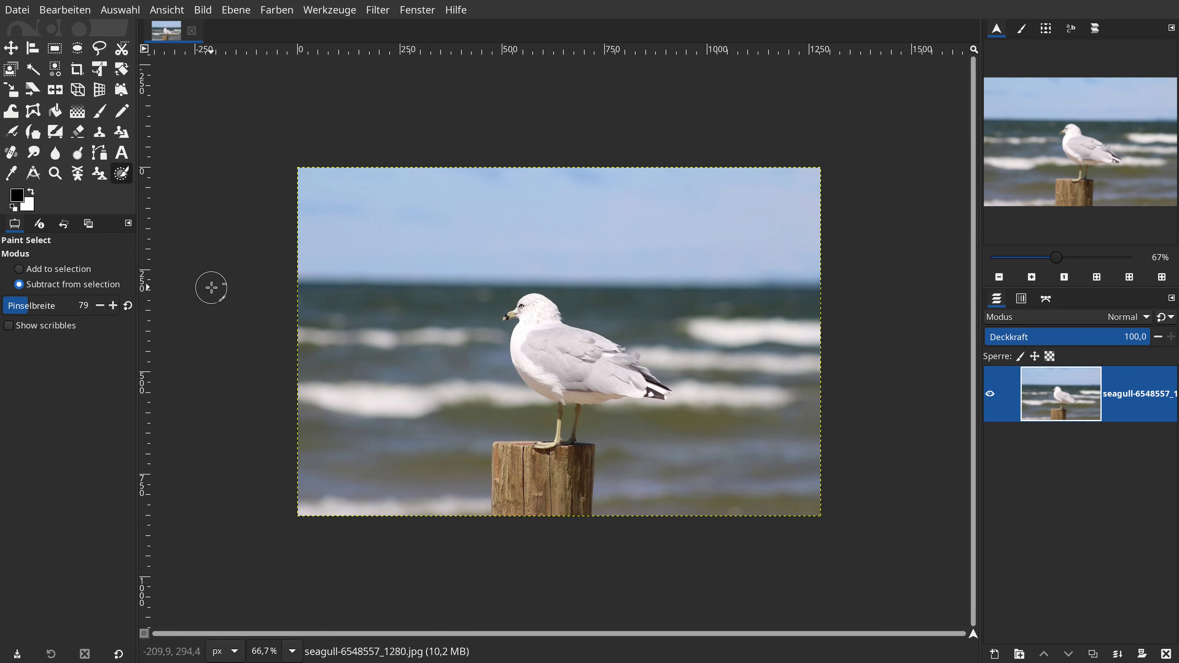
left_click(10, 48)
left_click(456, 10)
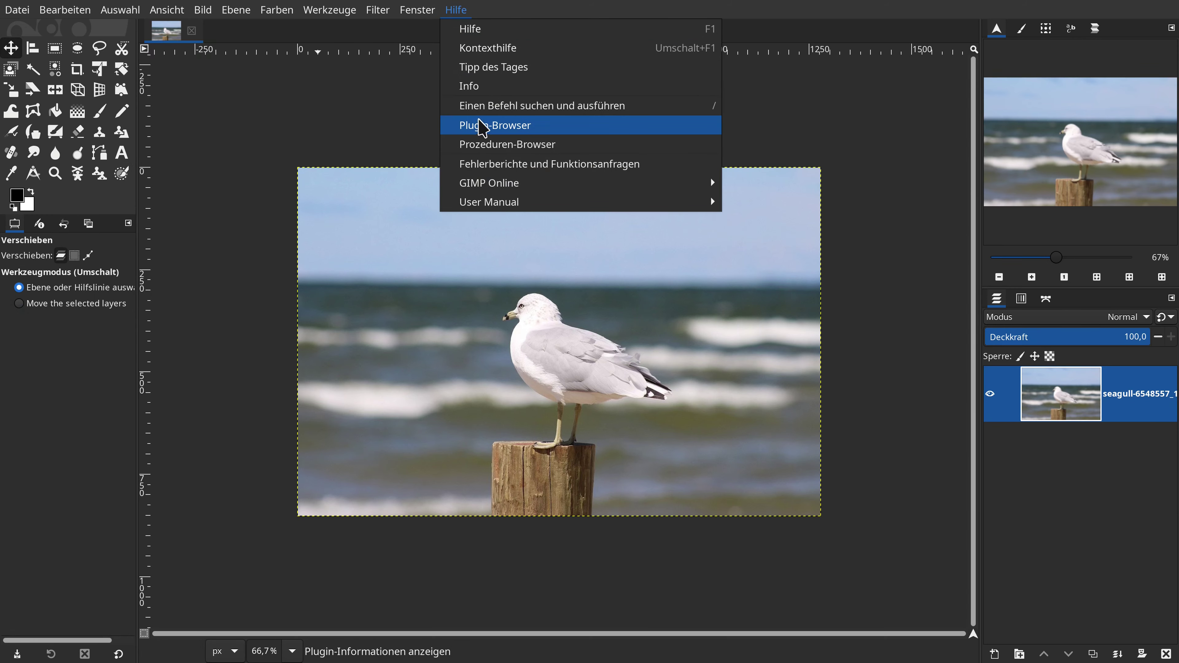
left_click(481, 94)
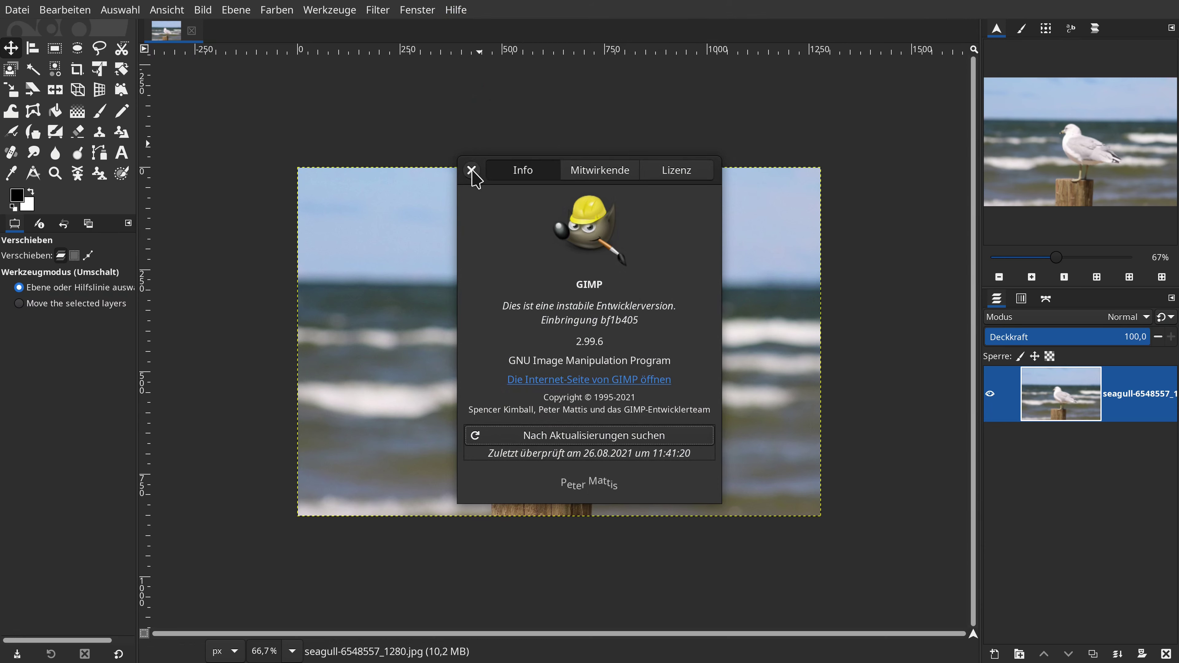
left_click(470, 170)
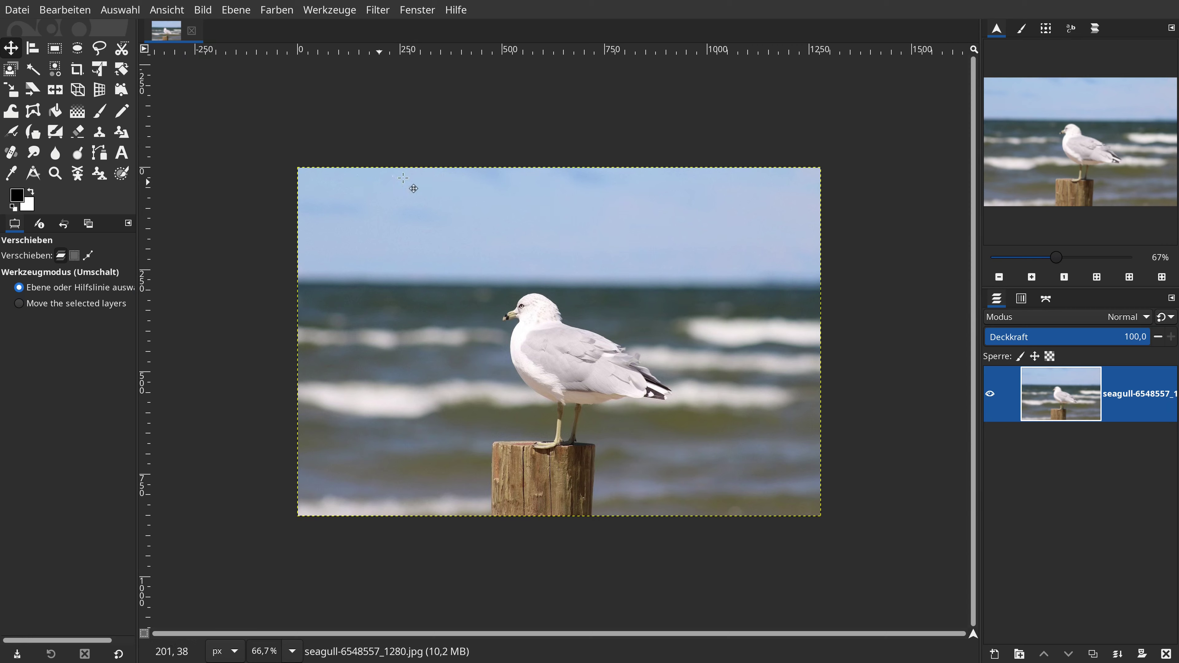
Choose the Paint Select tool in Add to selection mode with brush width (Pinselbreite) 10
left_click(123, 173)
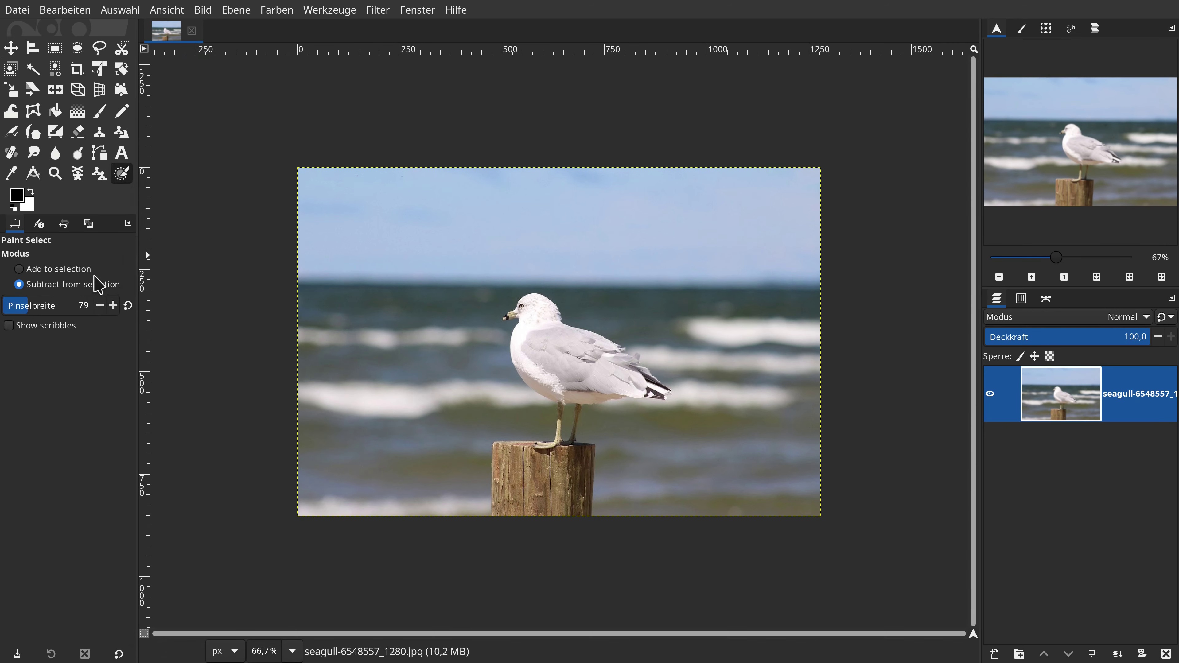
left_click(81, 270)
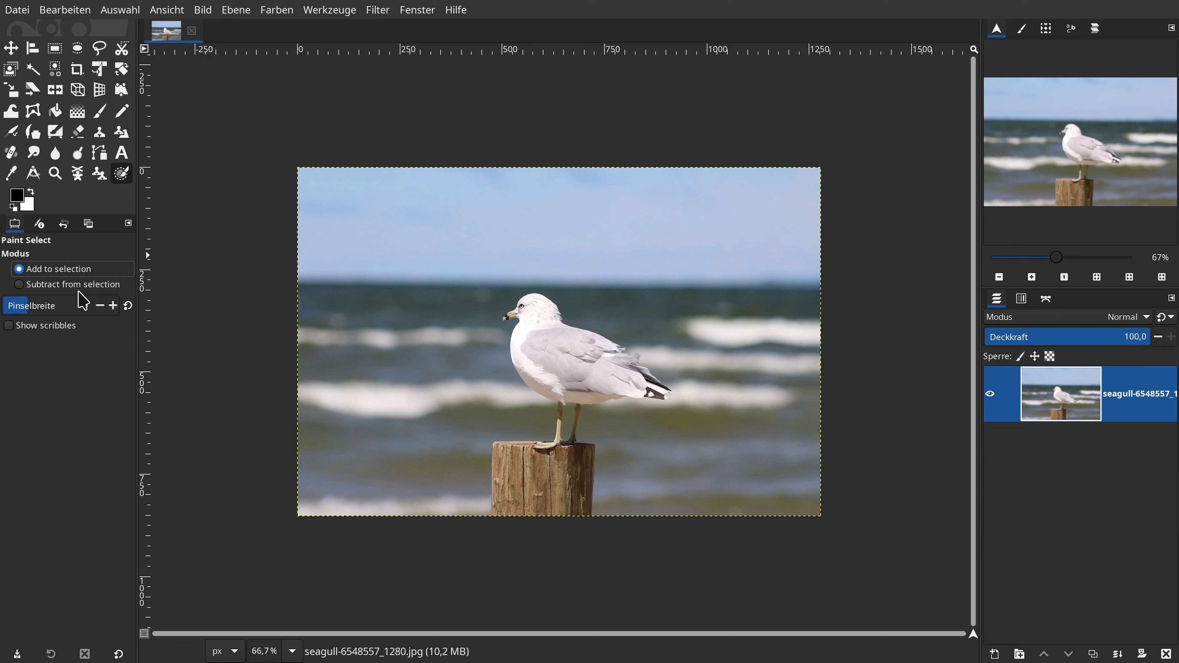
left_click(77, 284)
left_click(76, 271)
double_click(37, 333)
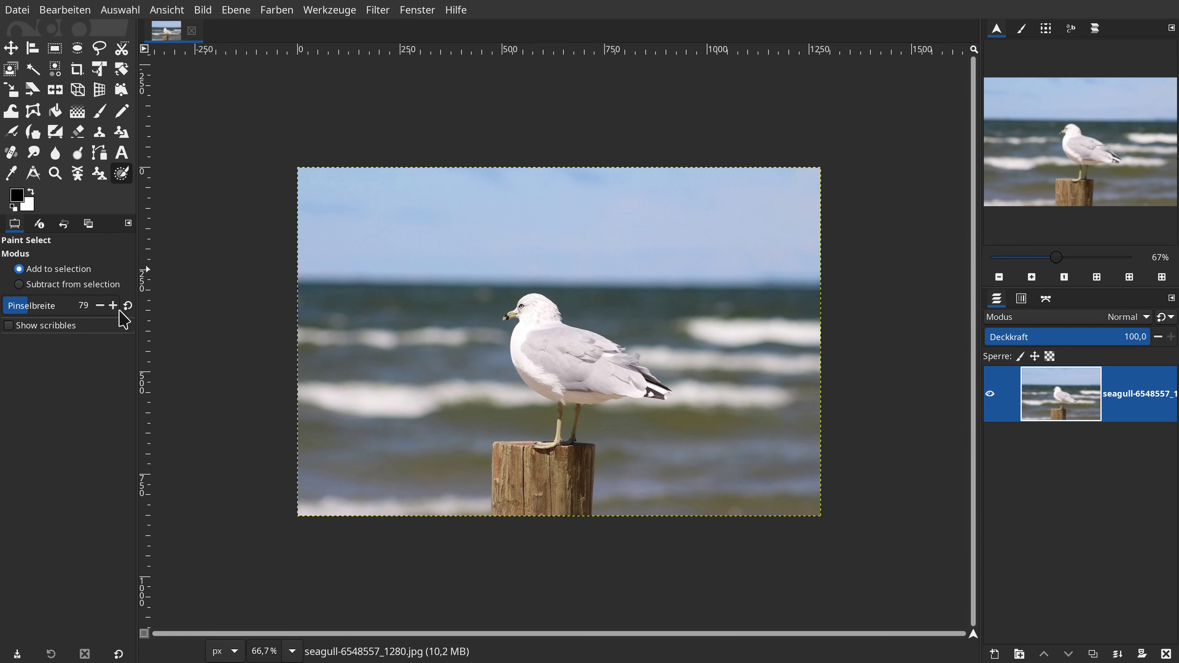
left_click(128, 306)
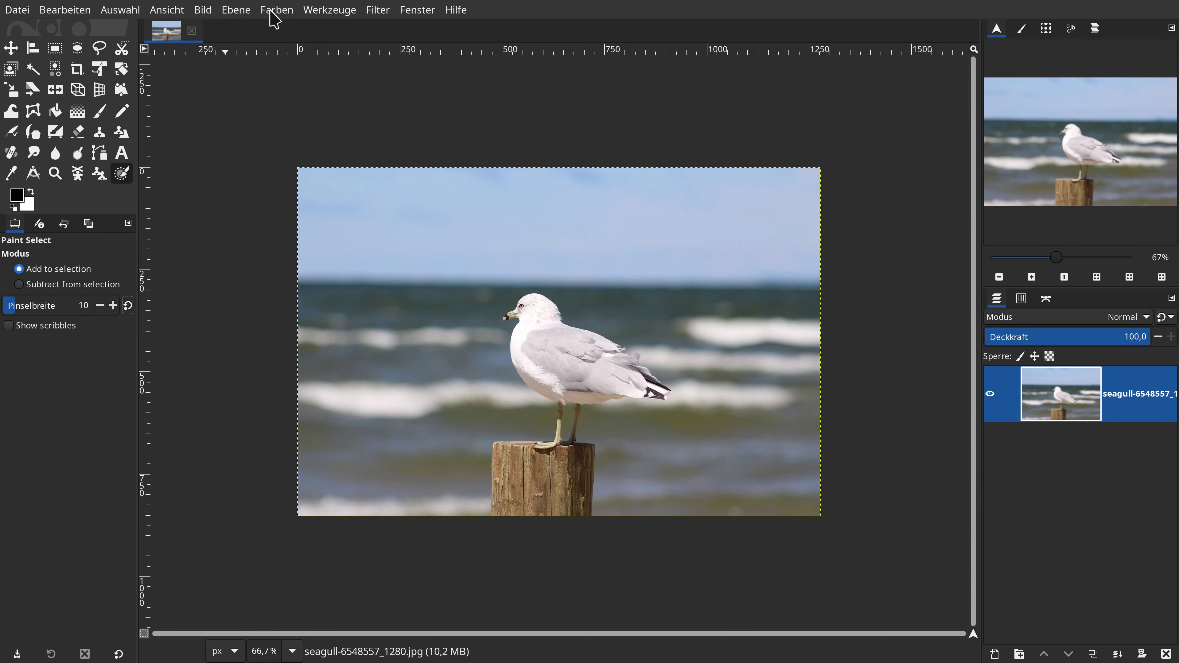
left_click(204, 9)
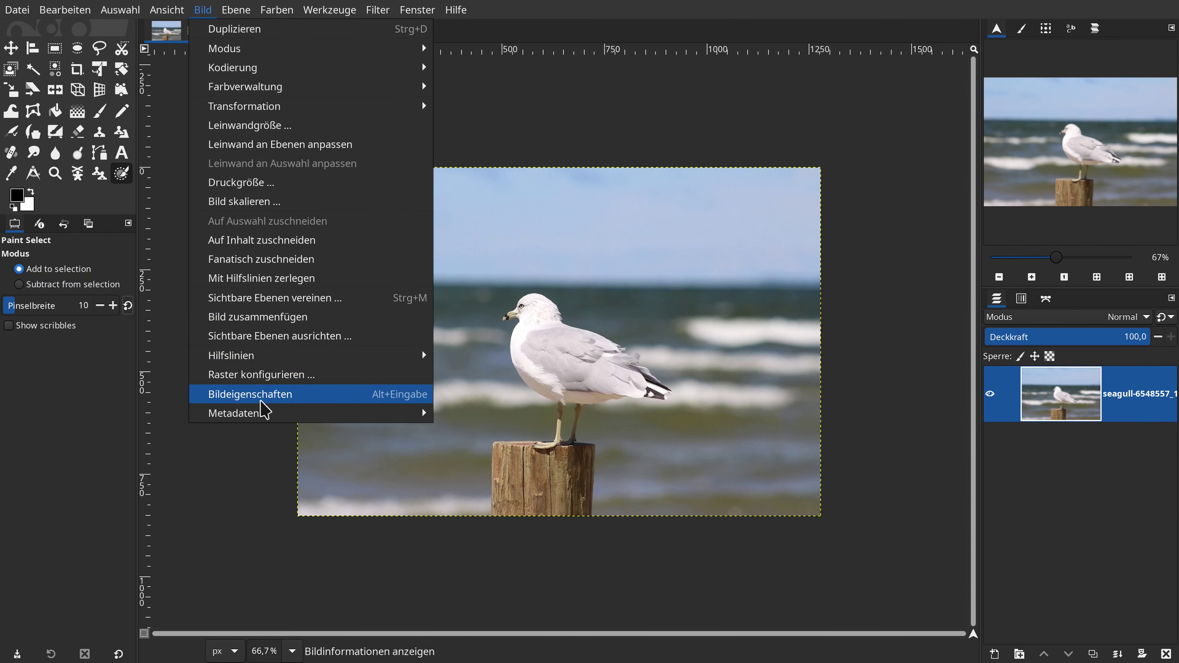
left_click(260, 395)
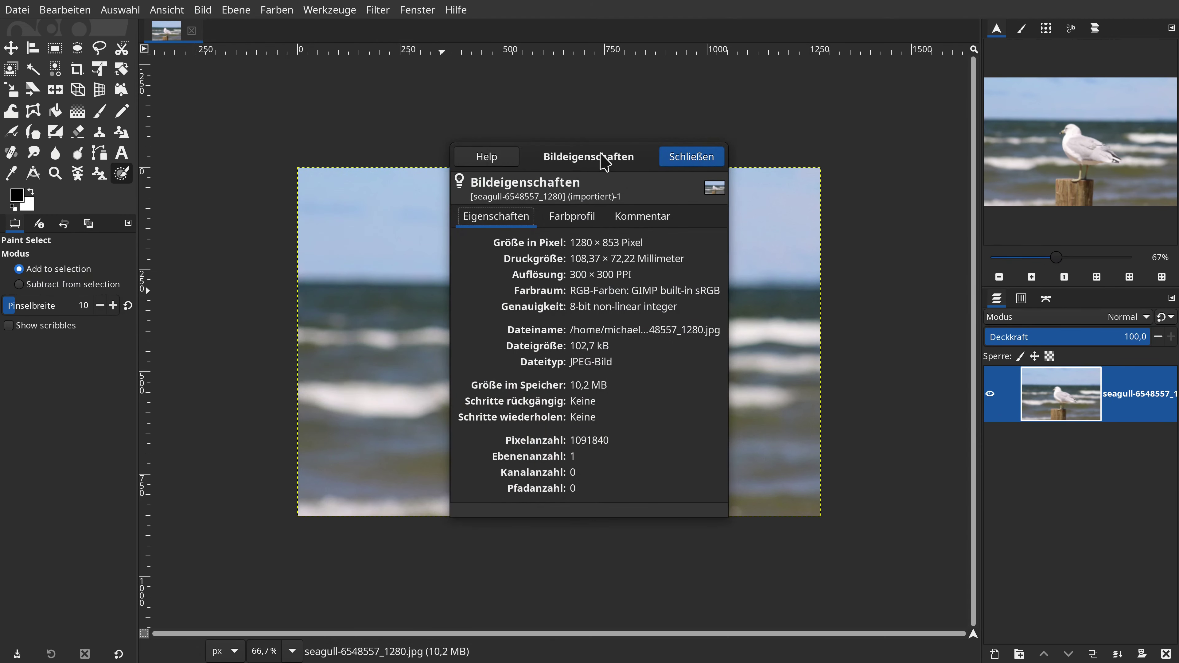
mouse_move(603, 161)
left_mouse_down()
mouse_move(836, 150)
mouse_move(854, 178)
left_mouse_up()
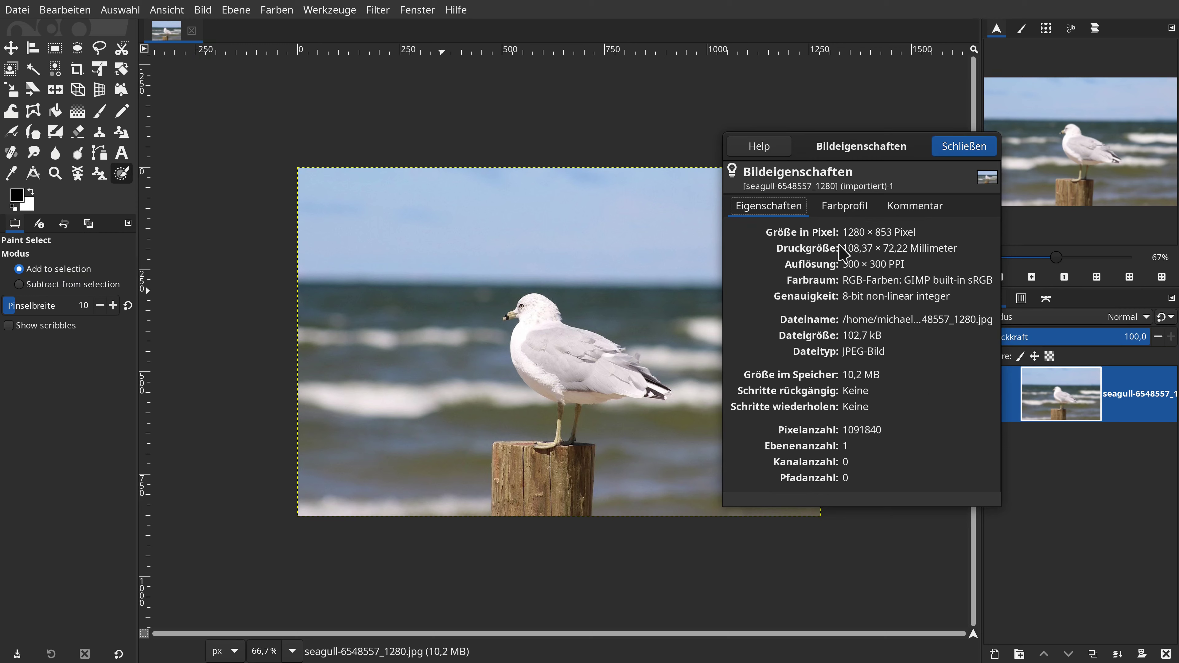
left_click_drag(846, 233, 920, 233)
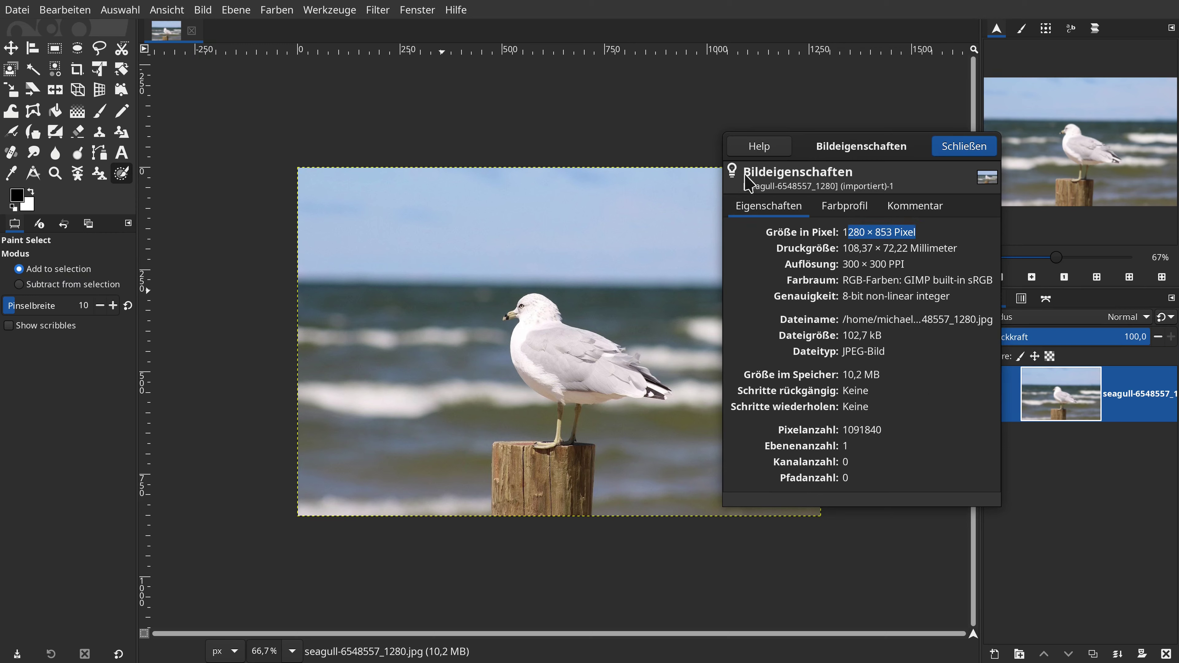
left_click(960, 147)
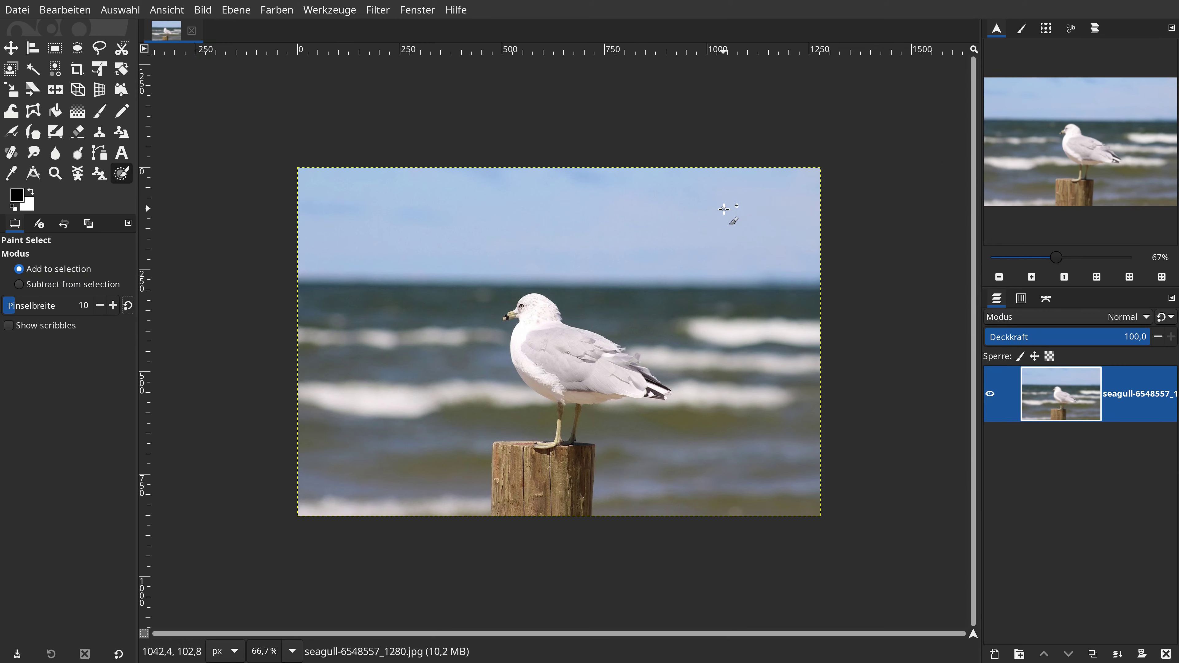
Fit the seagull photo to the window, set 100% zoom, then zoom in on the gull
key("ctrl+shift+j")
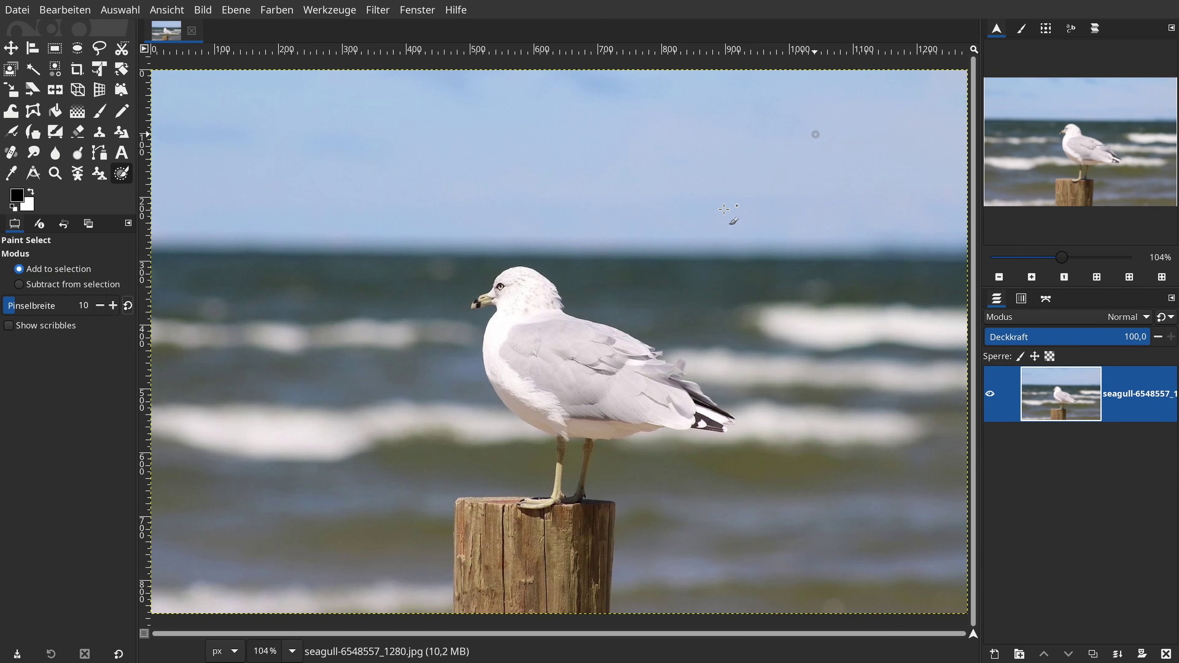
left_click(293, 652)
left_click(289, 539)
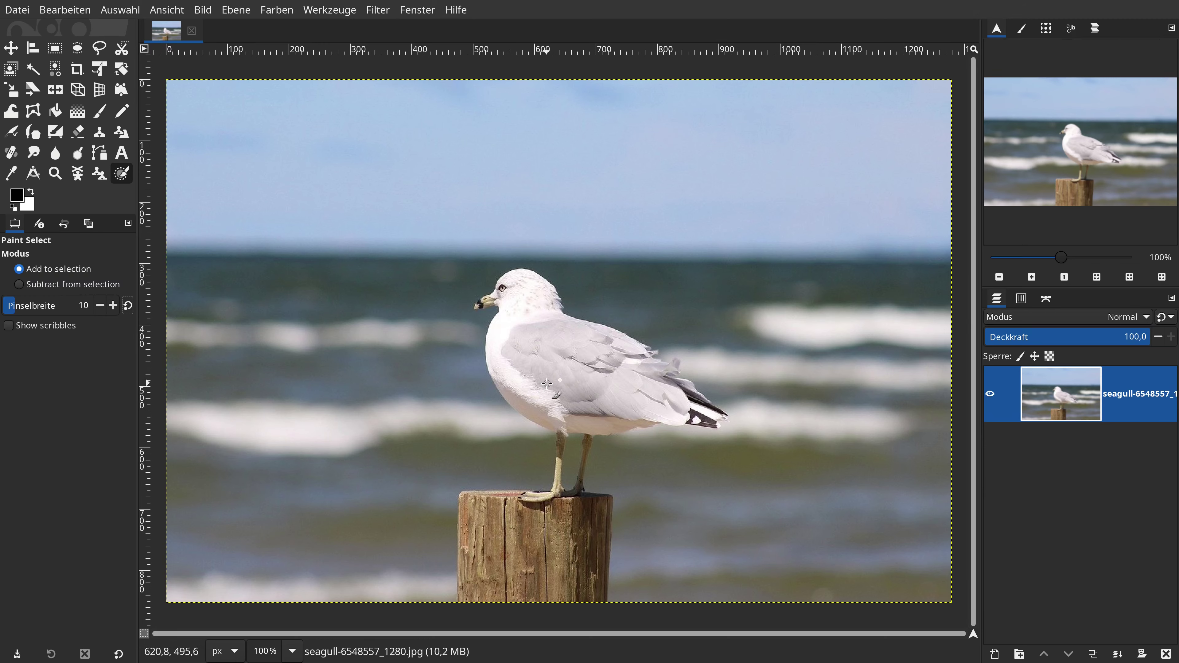
scroll(547, 383, "up", 1)
scroll(547, 383, "up", 2)
scroll(547, 383, "up", 2)
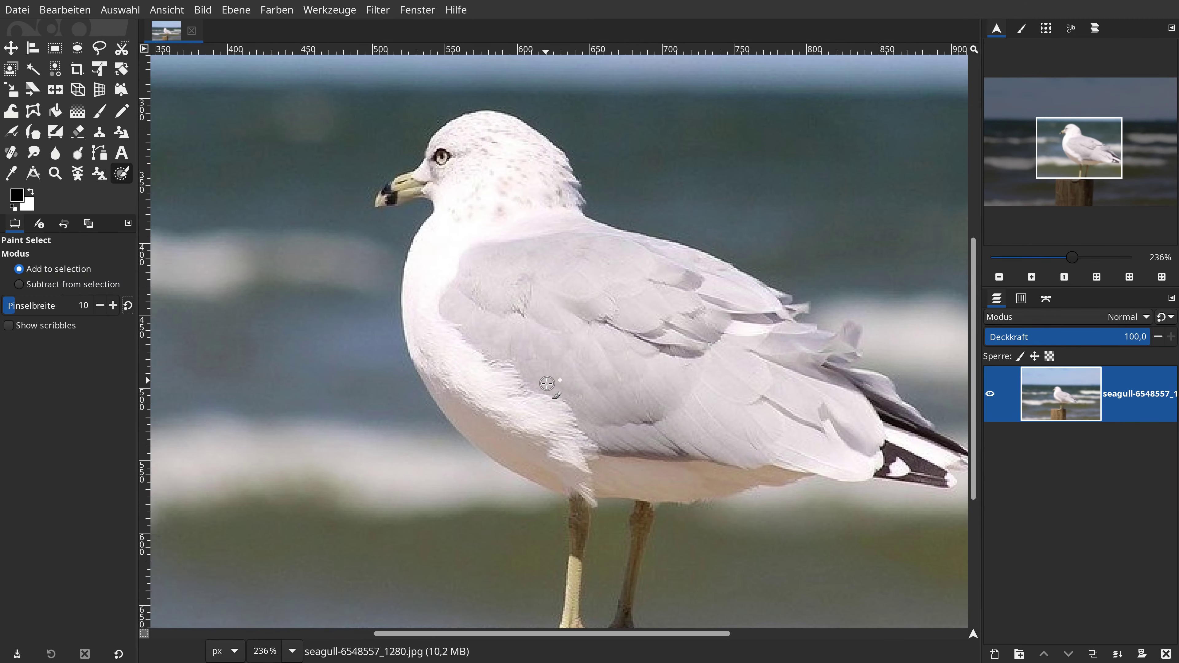
scroll(547, 384, "up", 1)
scroll(547, 383, "down", 5)
scroll(547, 383, "up", 1)
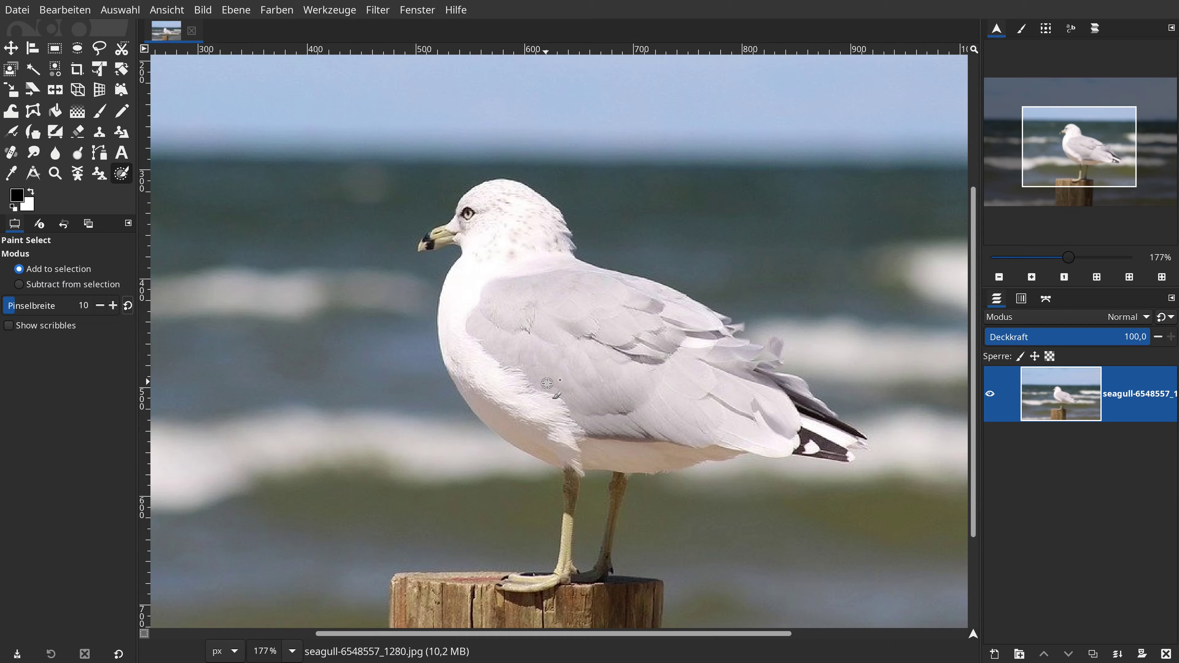
scroll(547, 383, "up", 3)
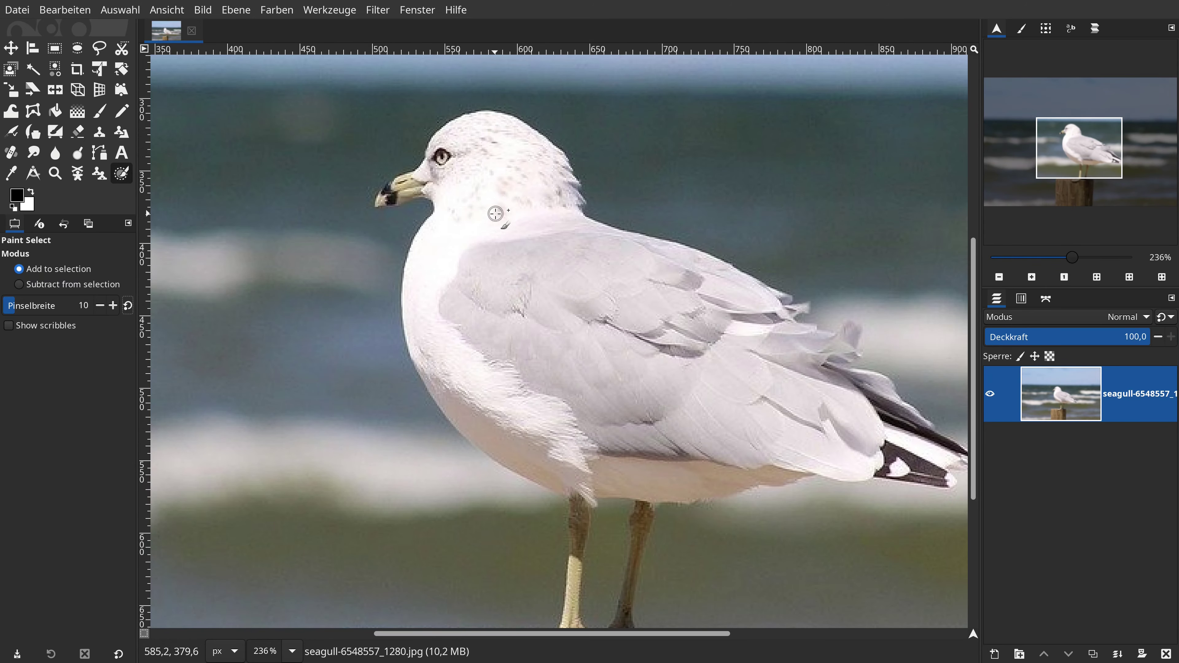
scroll(492, 200, "up", 3)
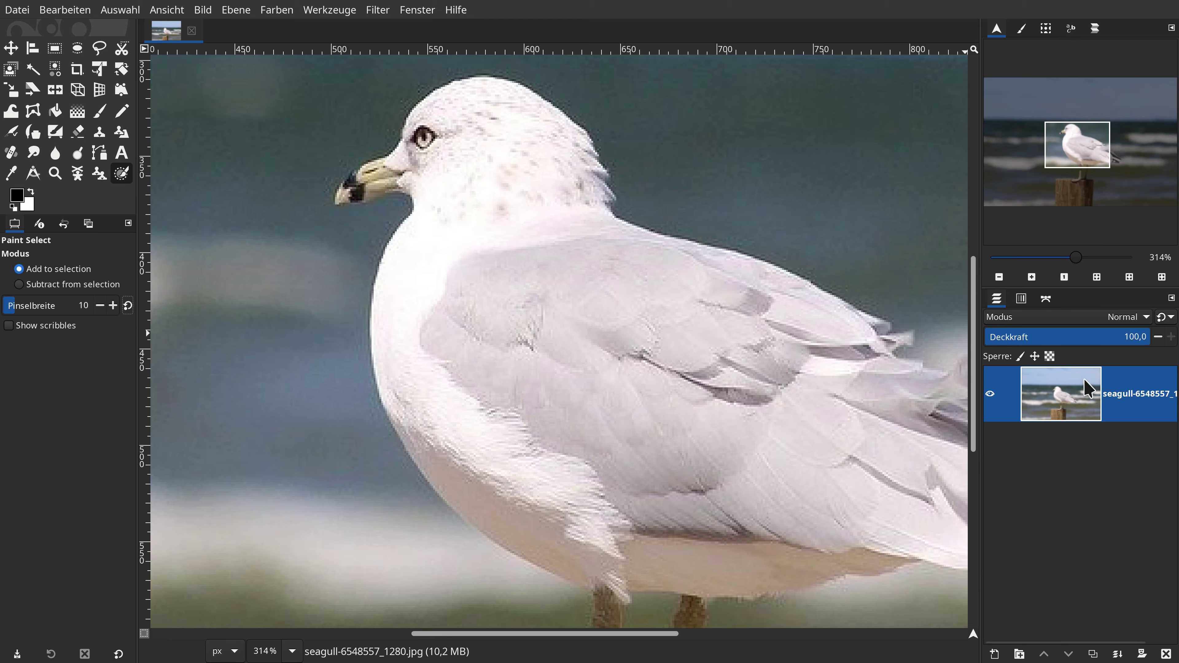
Duplicate the seagull photo layer and add an alpha channel (Alphakanal hinzufügen) to the top copy
left_click(1093, 654)
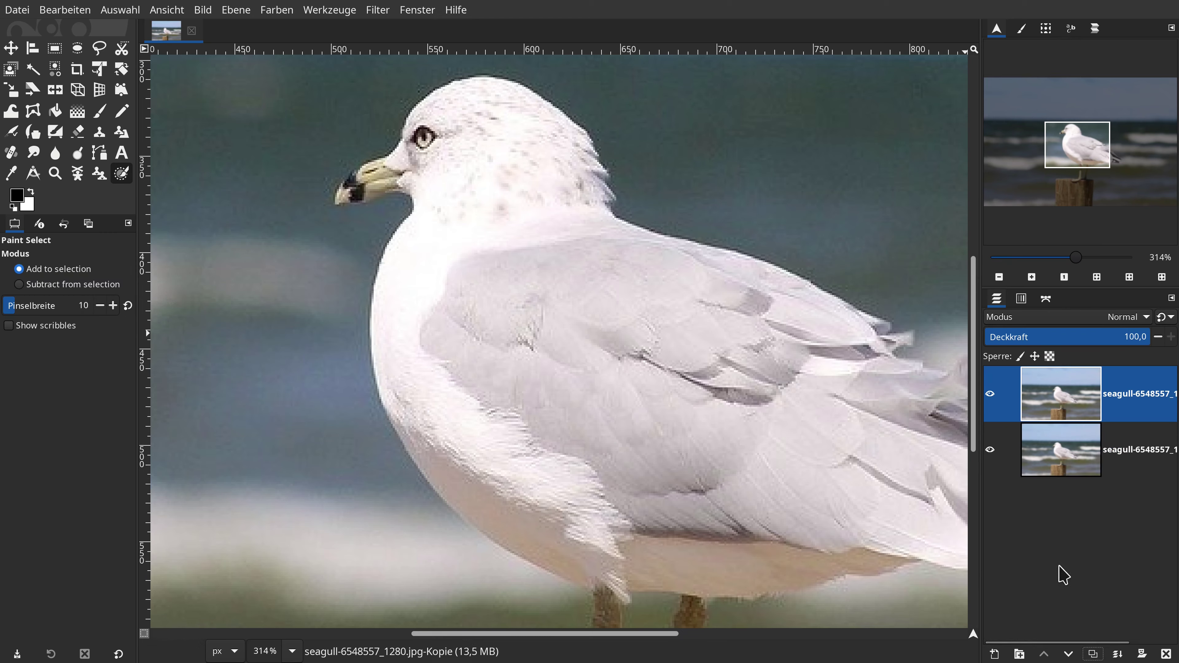
right_click(1087, 399)
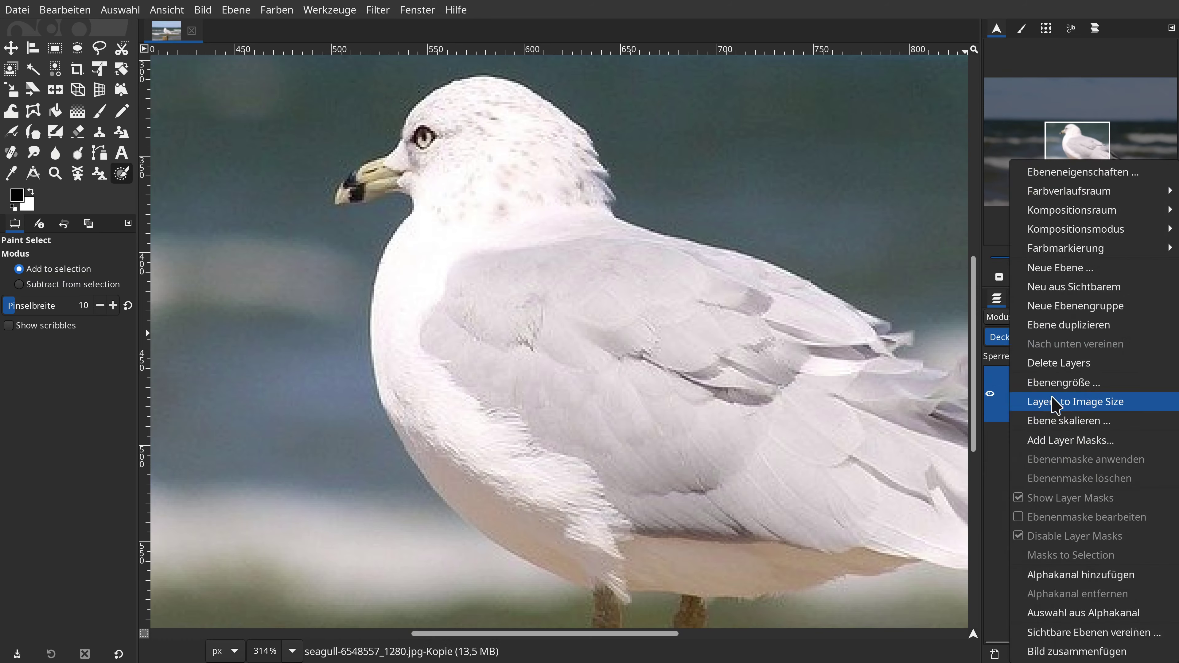
left_click(1086, 575)
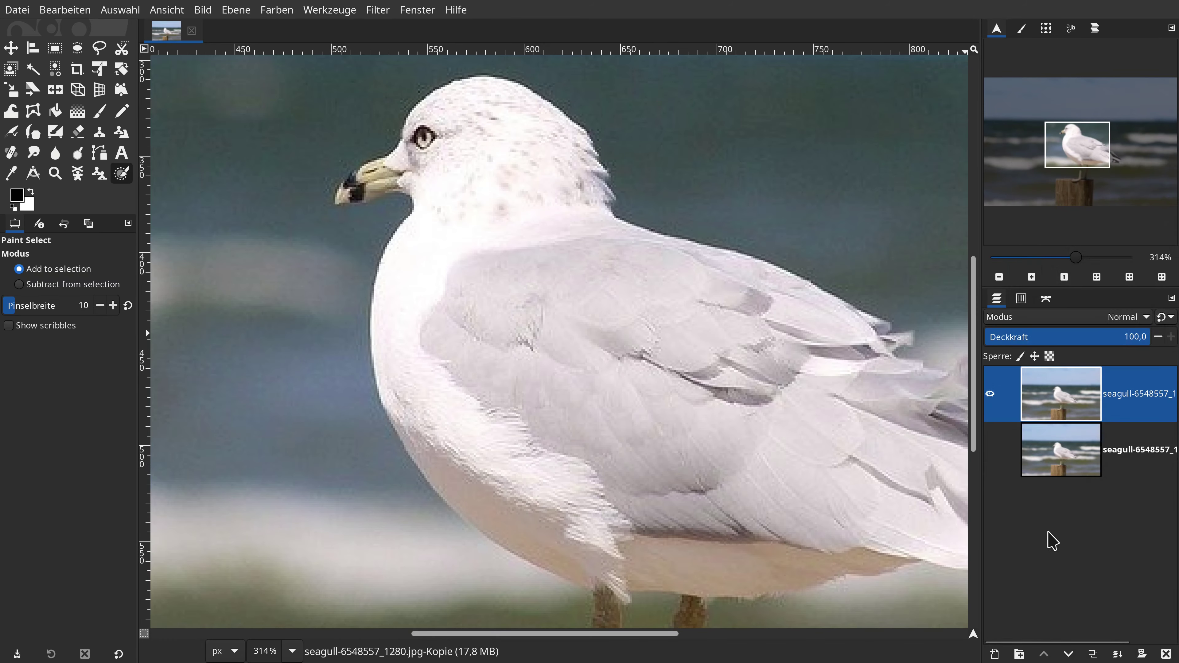
right_click(1067, 404)
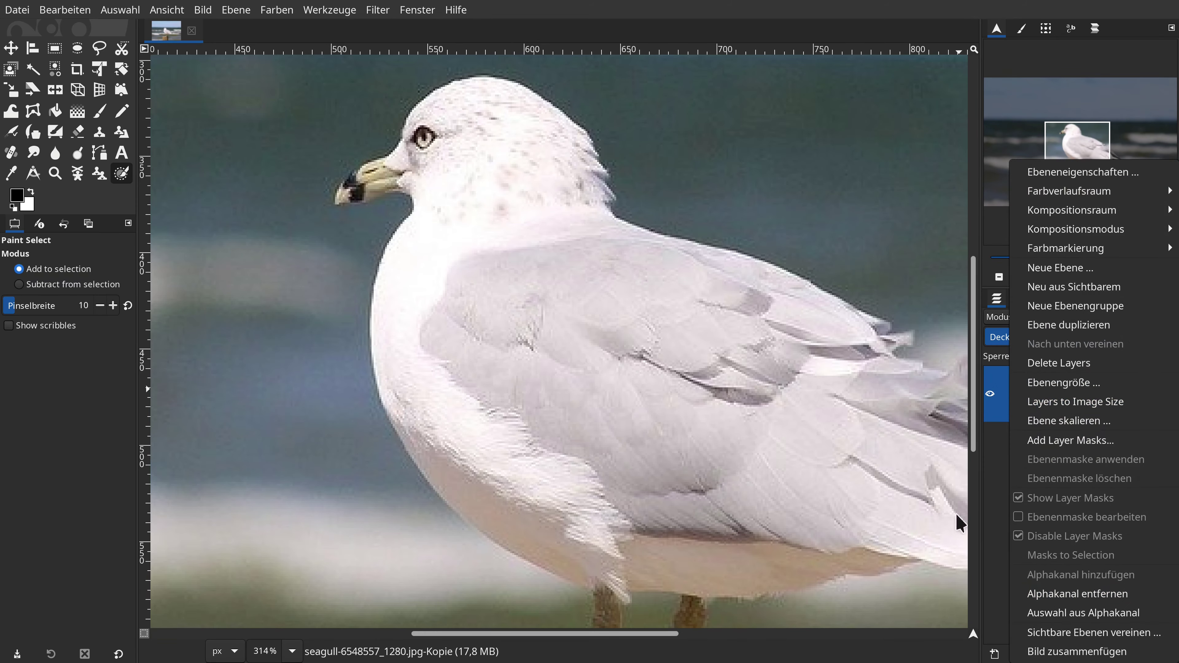
Paint the gull's head, neck, breast and back into the selection
left_click(39, 423)
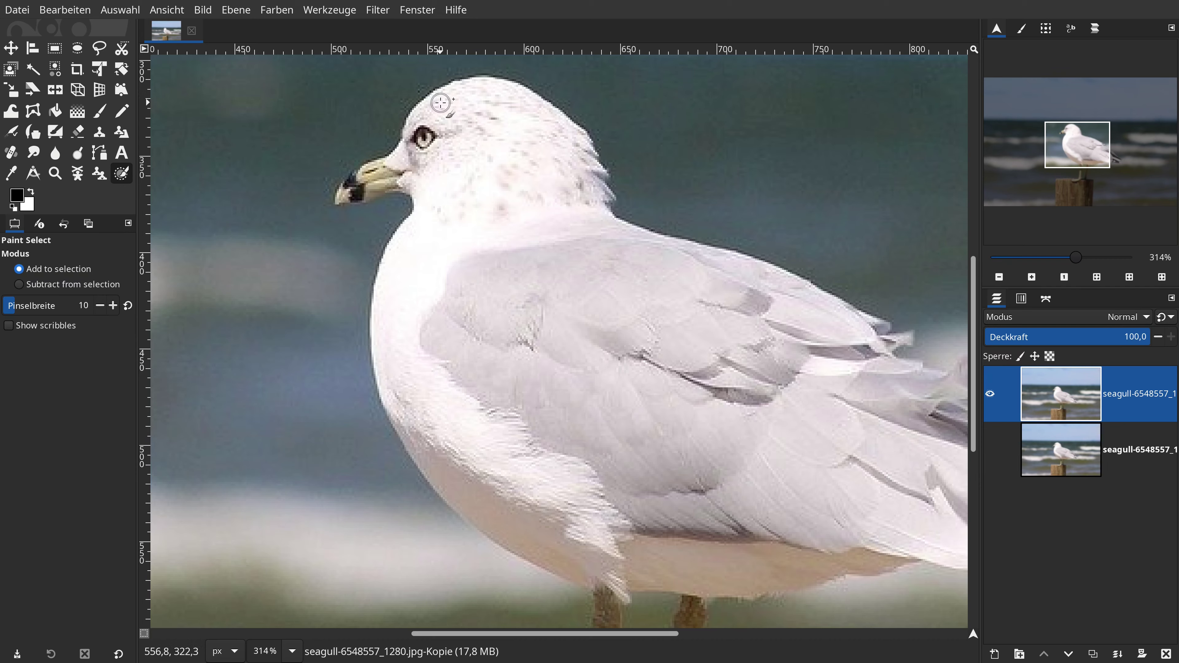
left_click_drag(440, 103, 459, 128)
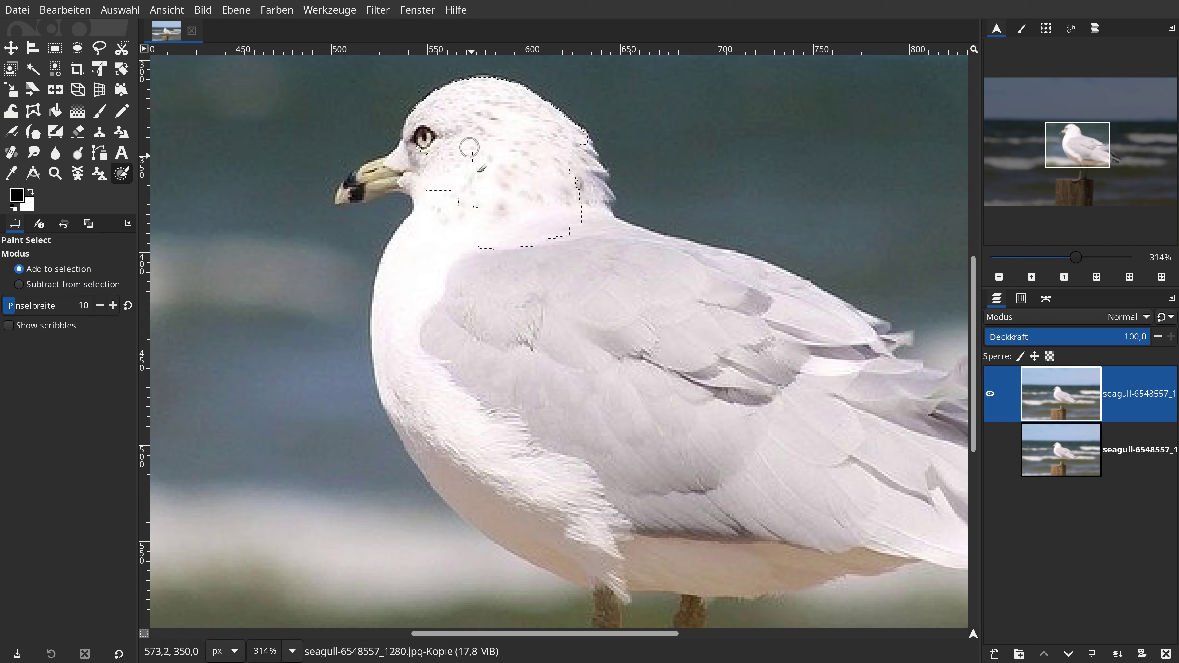
left_click_drag(483, 181, 414, 164)
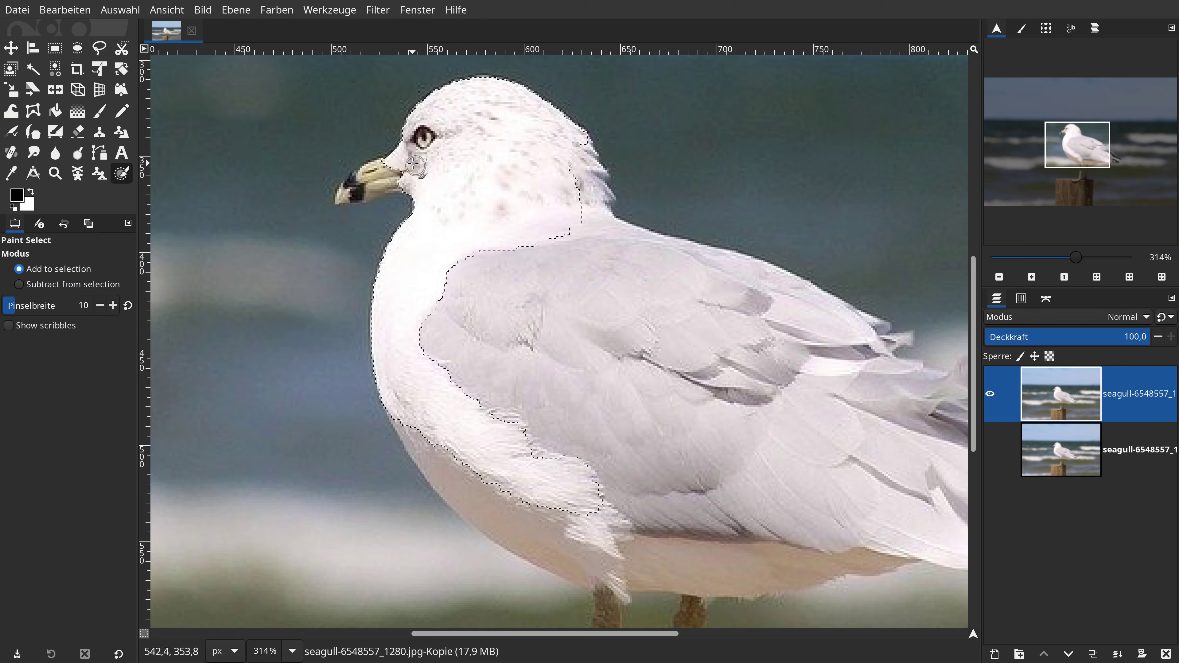
mouse_move(473, 232)
left_mouse_down()
mouse_move(515, 281)
mouse_move(573, 412)
left_mouse_up()
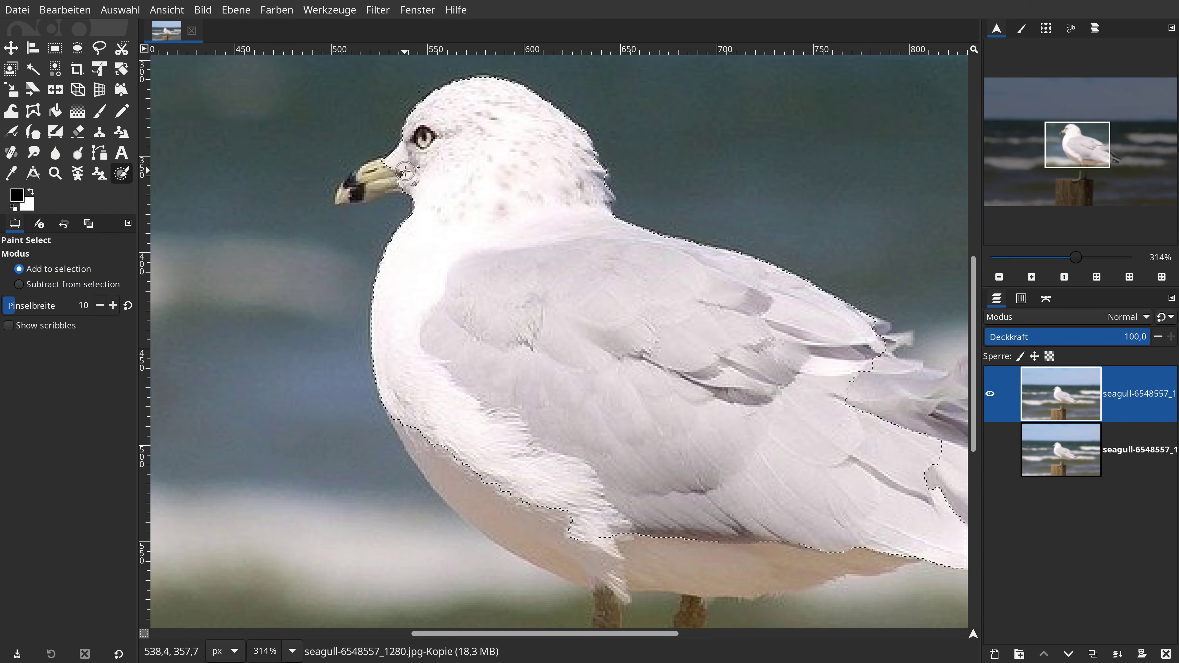
left_click_drag(404, 171, 354, 189)
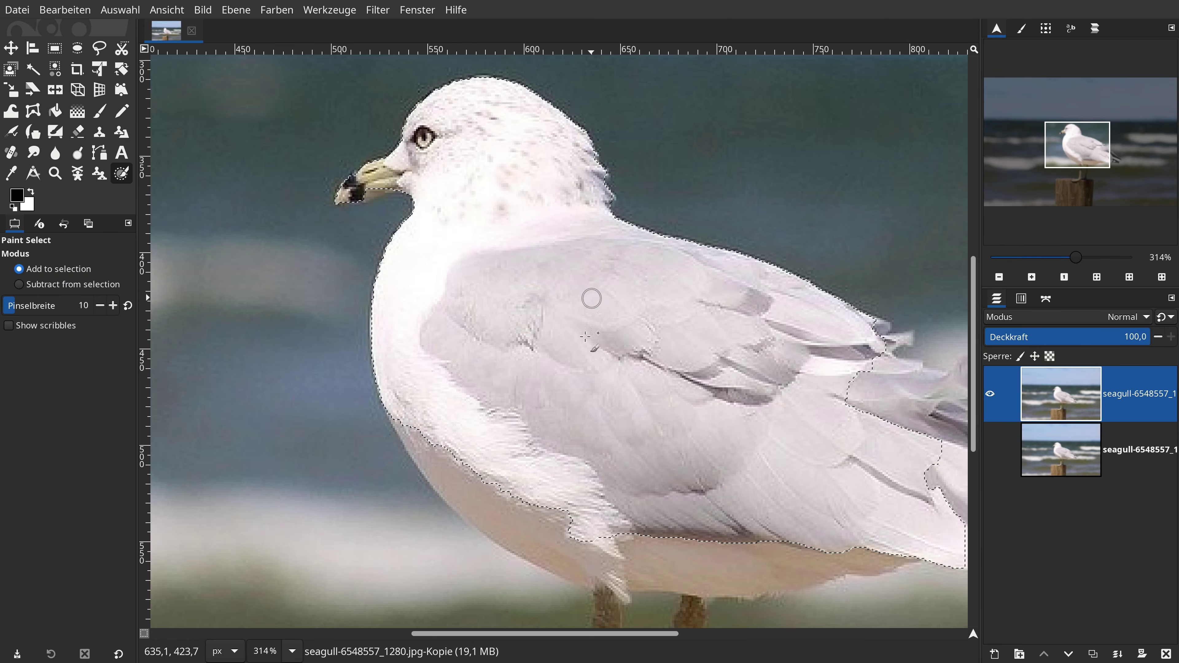
Add the lower chest, belly, tail feathers and wingtip to the selection
scroll(696, 478, "down", 3)
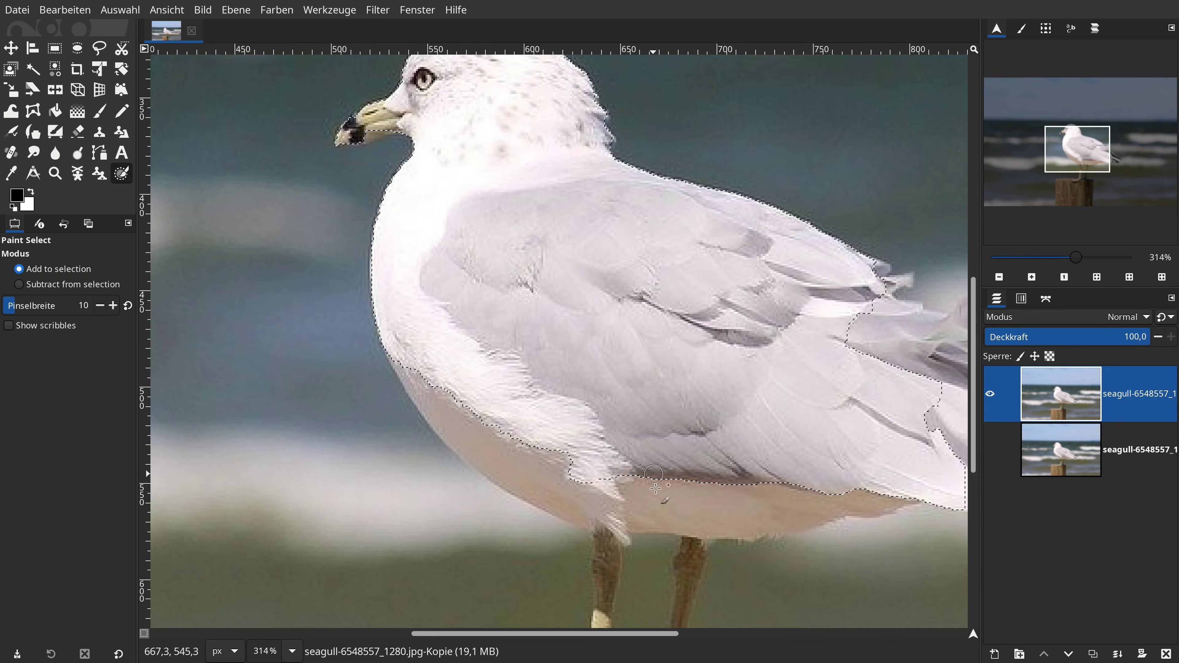
left_click_drag(665, 634, 684, 639)
scroll(652, 491, "down", 3)
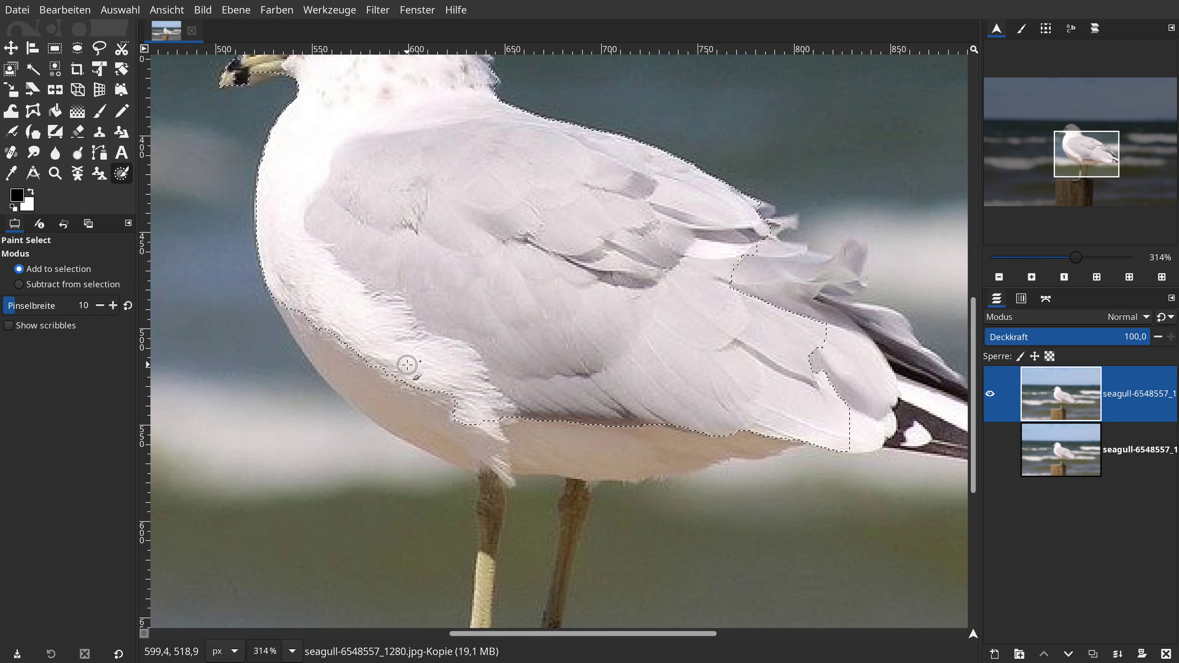
left_click_drag(407, 365, 399, 373)
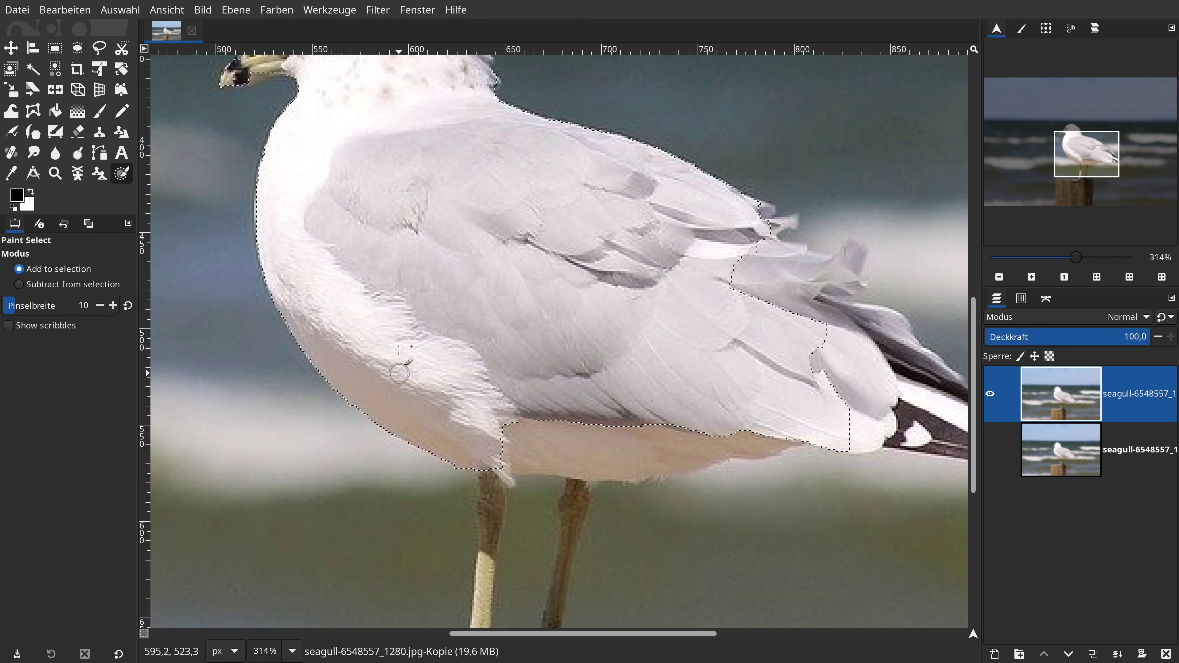
scroll(502, 395, "down", 3)
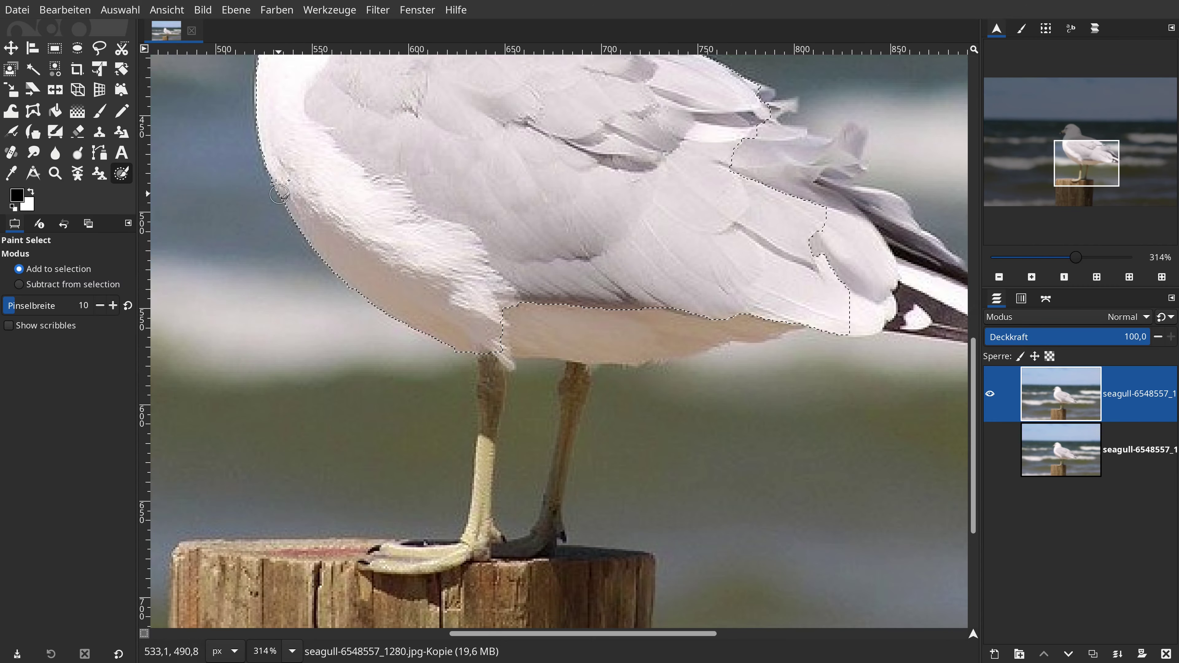
left_click_drag(540, 306, 540, 324)
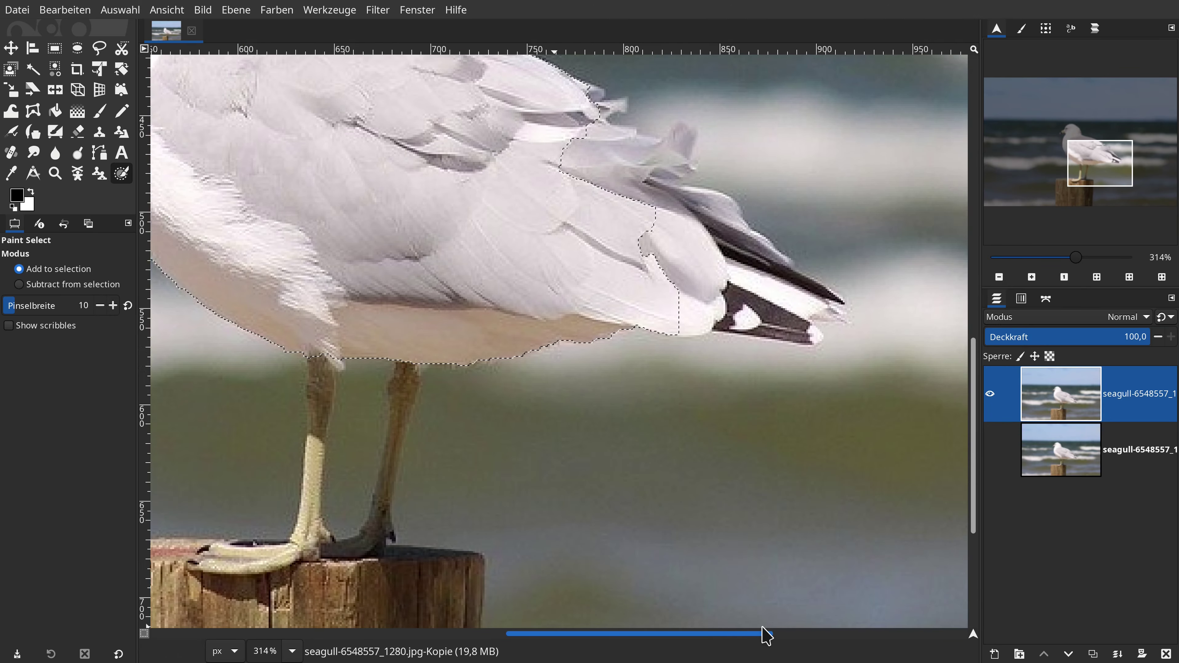
left_click_drag(702, 641, 770, 639)
scroll(673, 410, "up", 2)
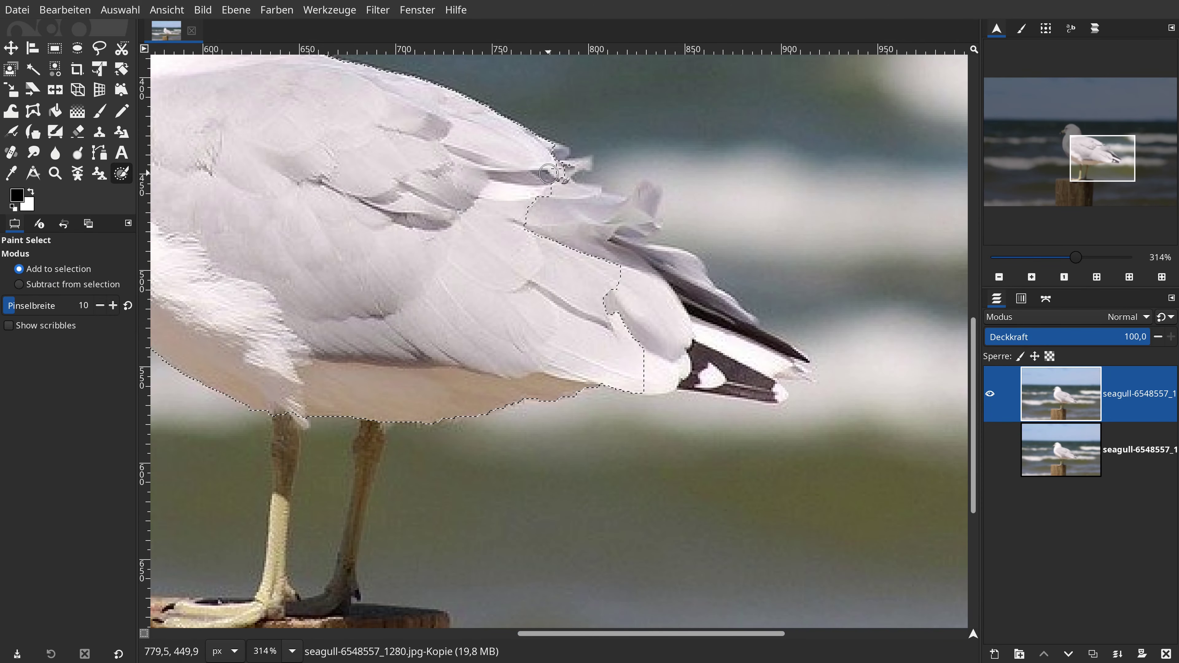
mouse_move(547, 173)
left_mouse_down()
mouse_move(552, 156)
mouse_move(631, 213)
left_mouse_up()
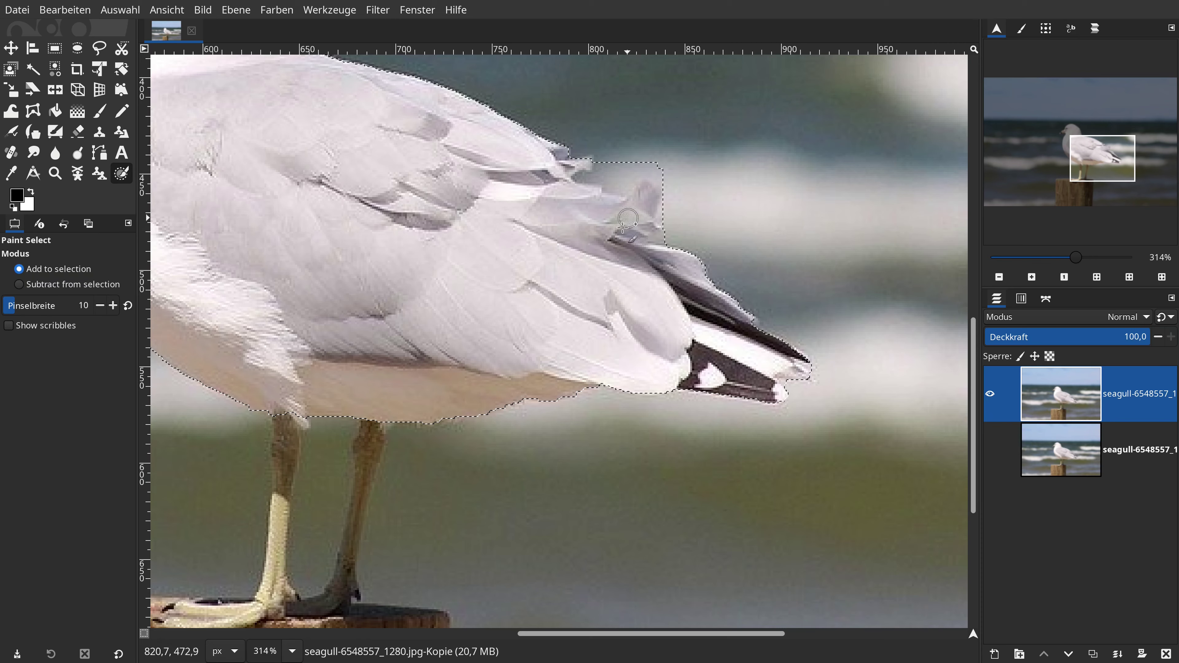
Subtract the pale background patch by the wingtip, then touch up the upper and lower wing edges in Add mode
left_click(56, 285)
left_click_drag(653, 158, 585, 179)
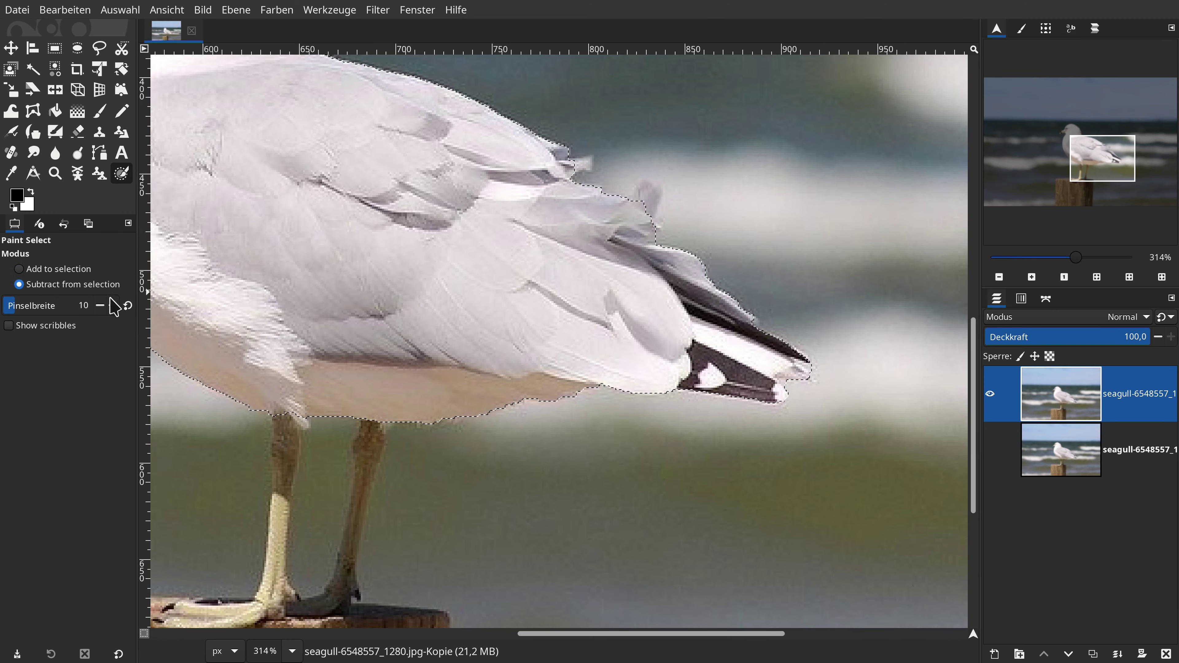
left_click(70, 269)
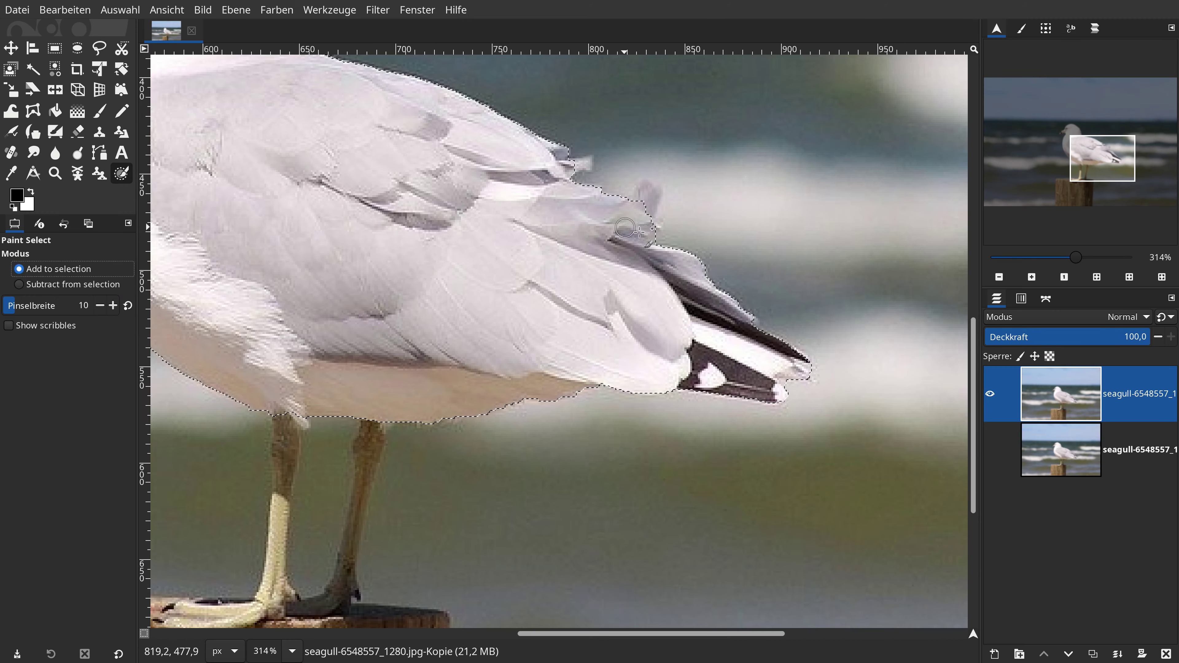
left_click_drag(643, 212, 646, 200)
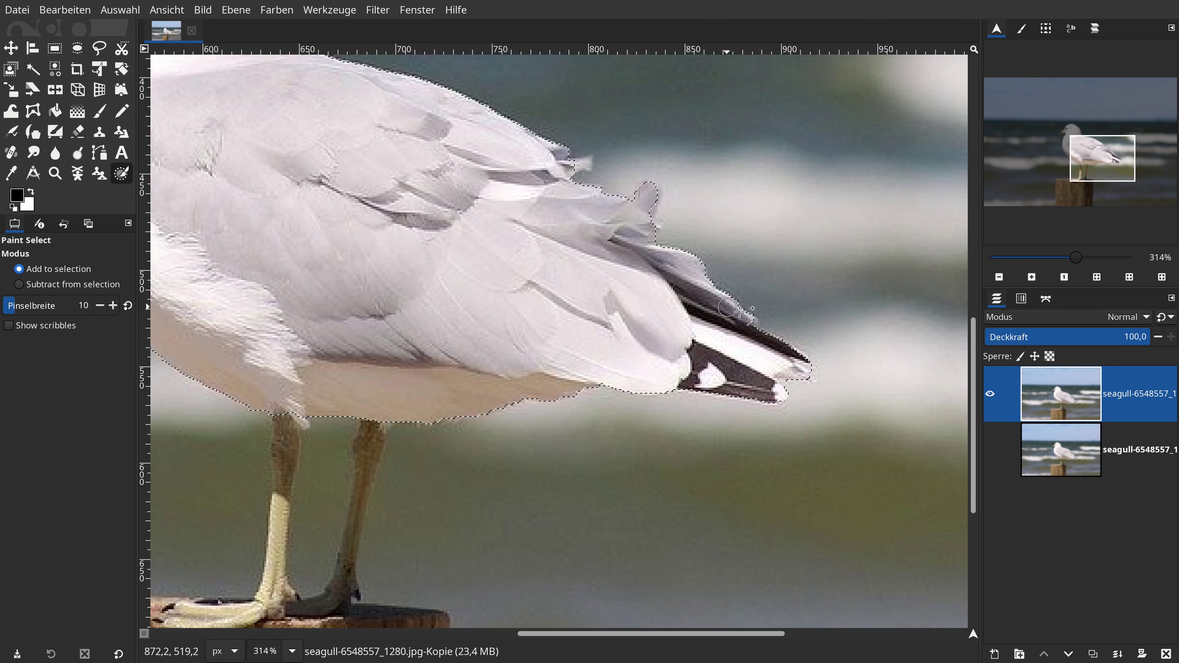
left_click_drag(780, 348, 756, 334)
left_click_drag(515, 403, 490, 403)
left_click_drag(522, 634, 430, 634)
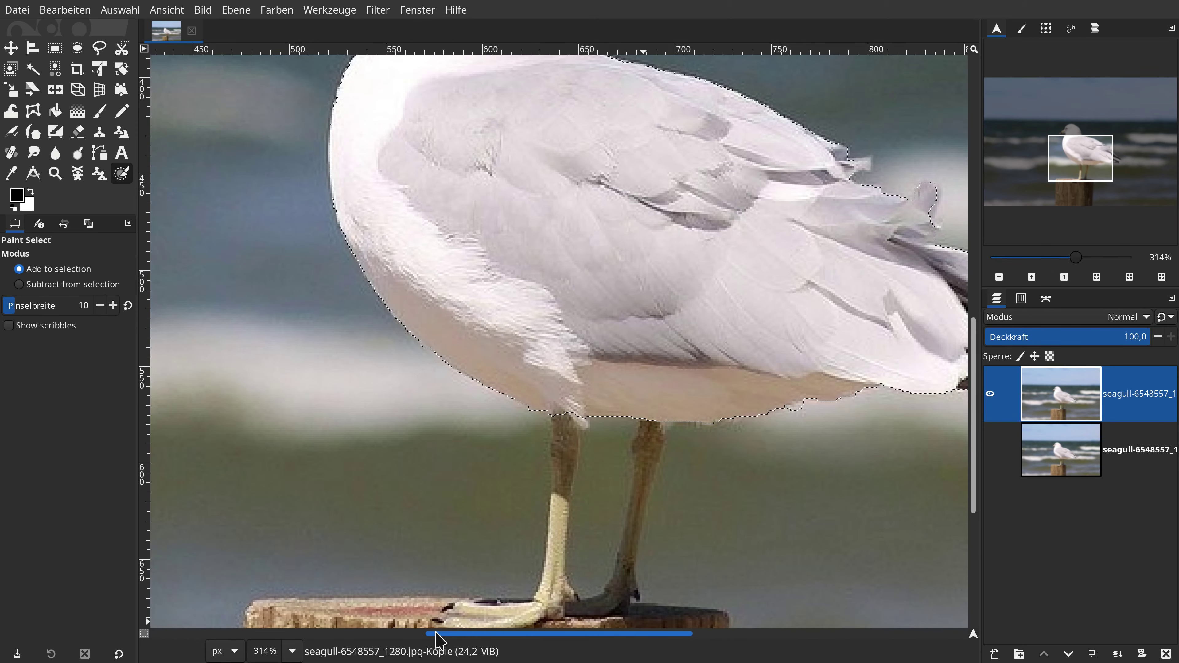
Paint both legs, the foot and the wooden post into the selection, then view at 100%
scroll(516, 553, "down", 1)
scroll(534, 417, "down", 1)
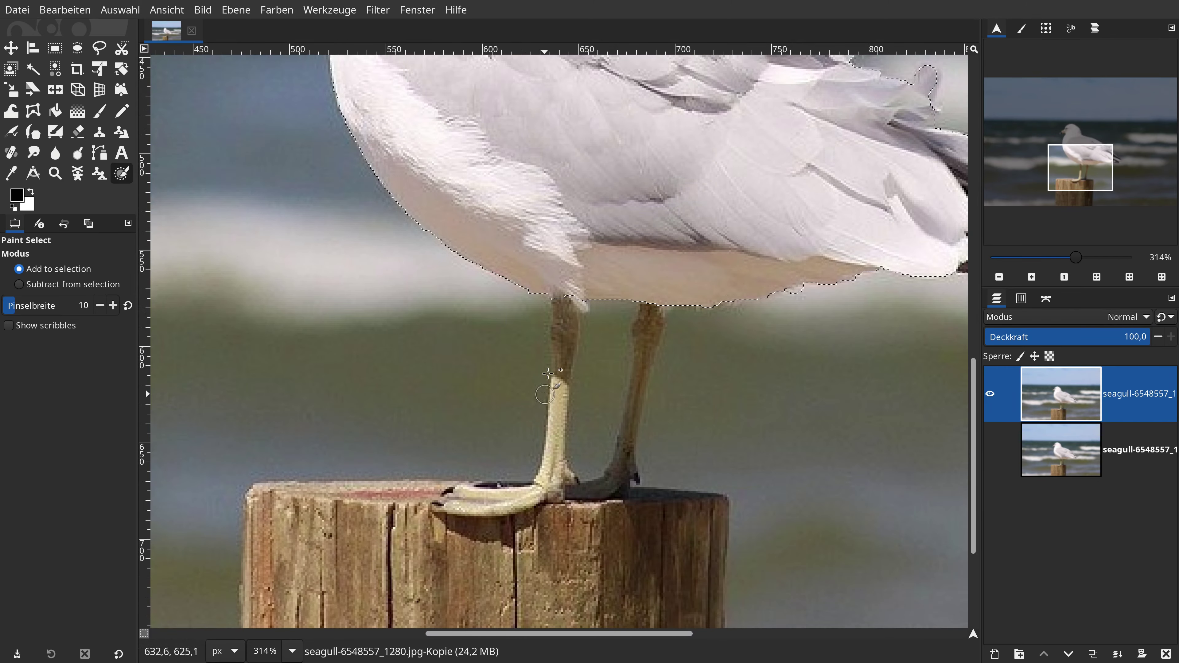
left_click_drag(558, 309, 550, 486)
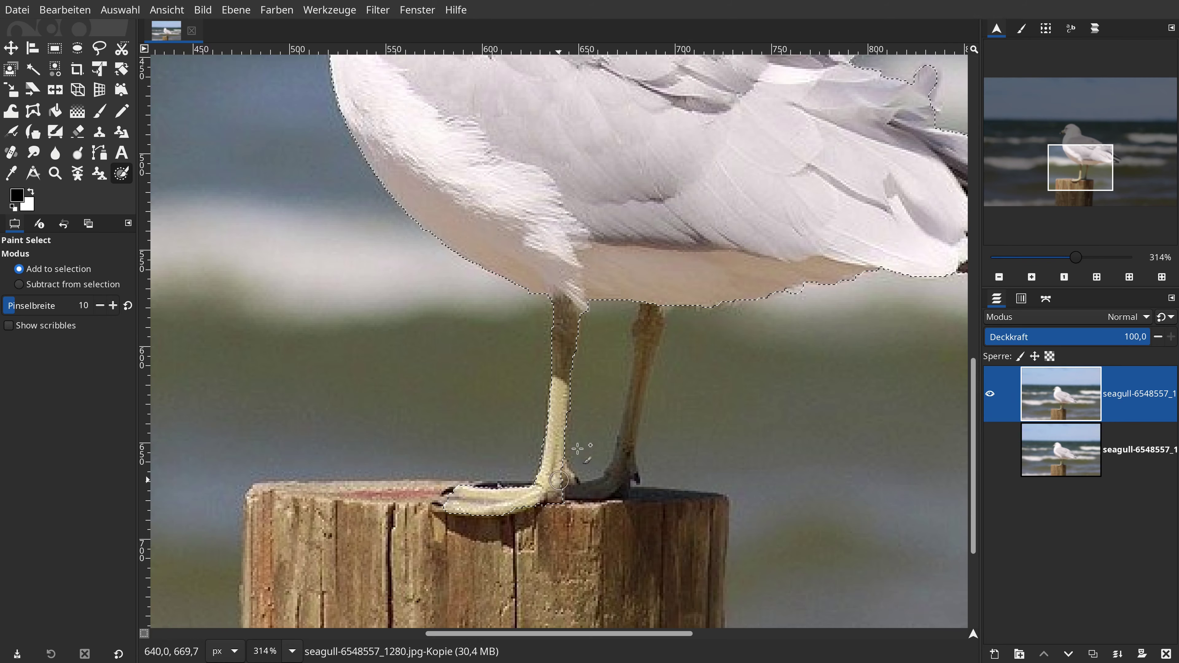
mouse_move(652, 300)
left_mouse_down()
mouse_move(626, 463)
mouse_move(602, 498)
left_mouse_up()
scroll(632, 529, "down", 3)
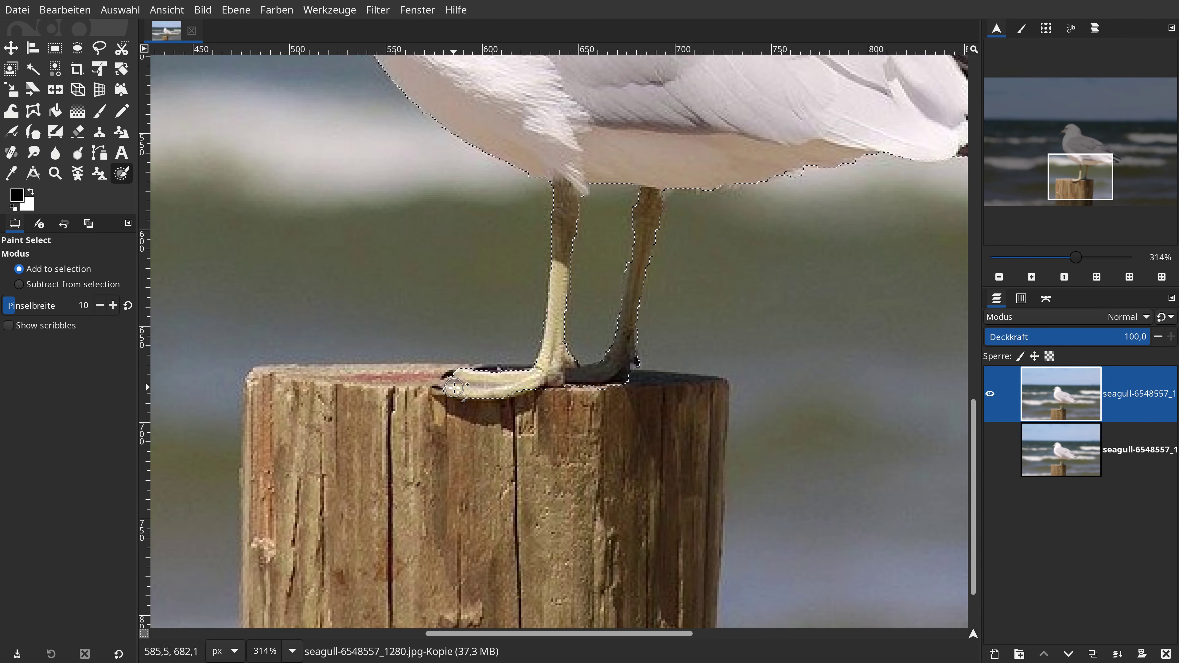
left_click_drag(453, 383, 426, 392)
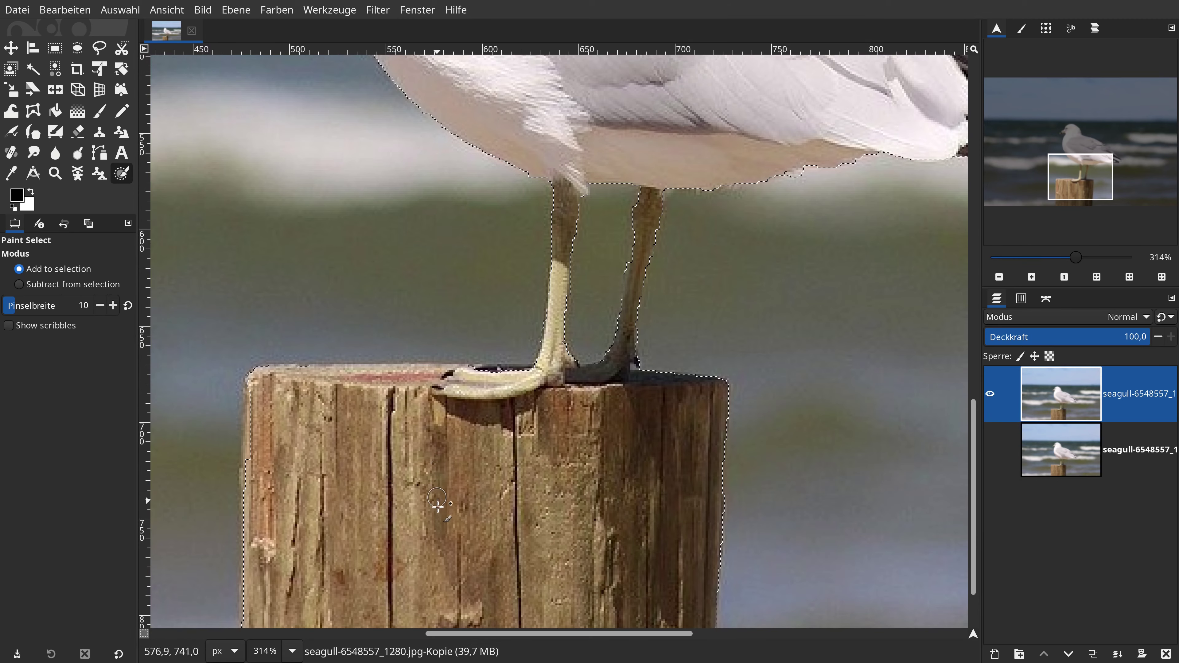
scroll(487, 501, "down", 3)
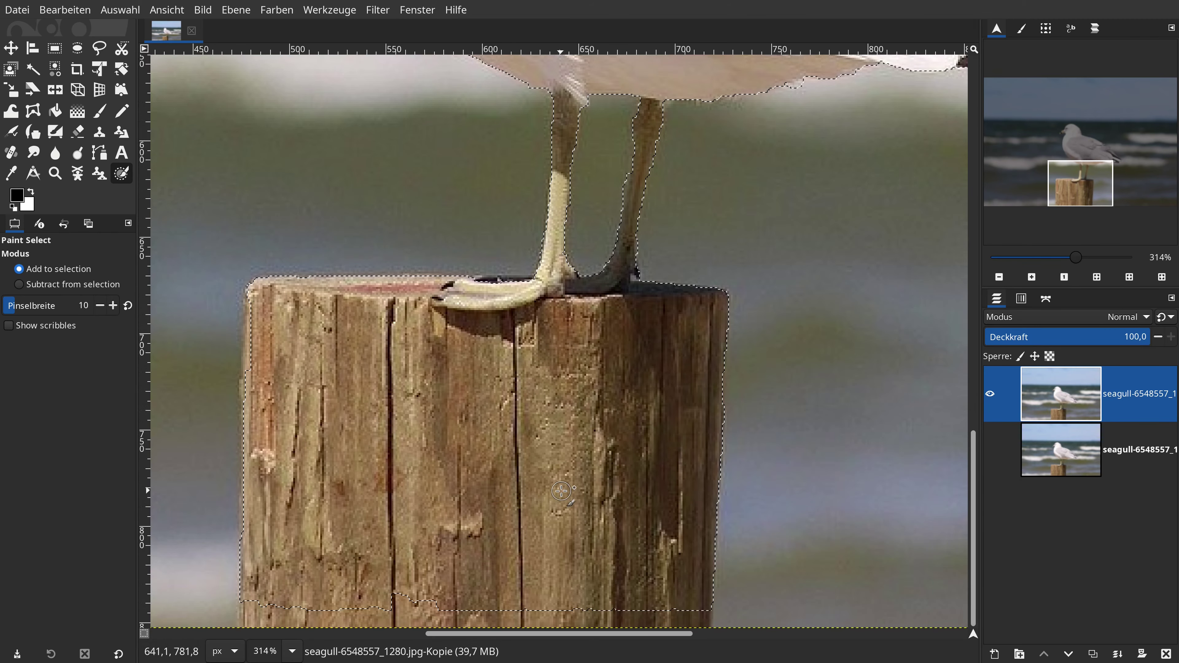
left_click(292, 652)
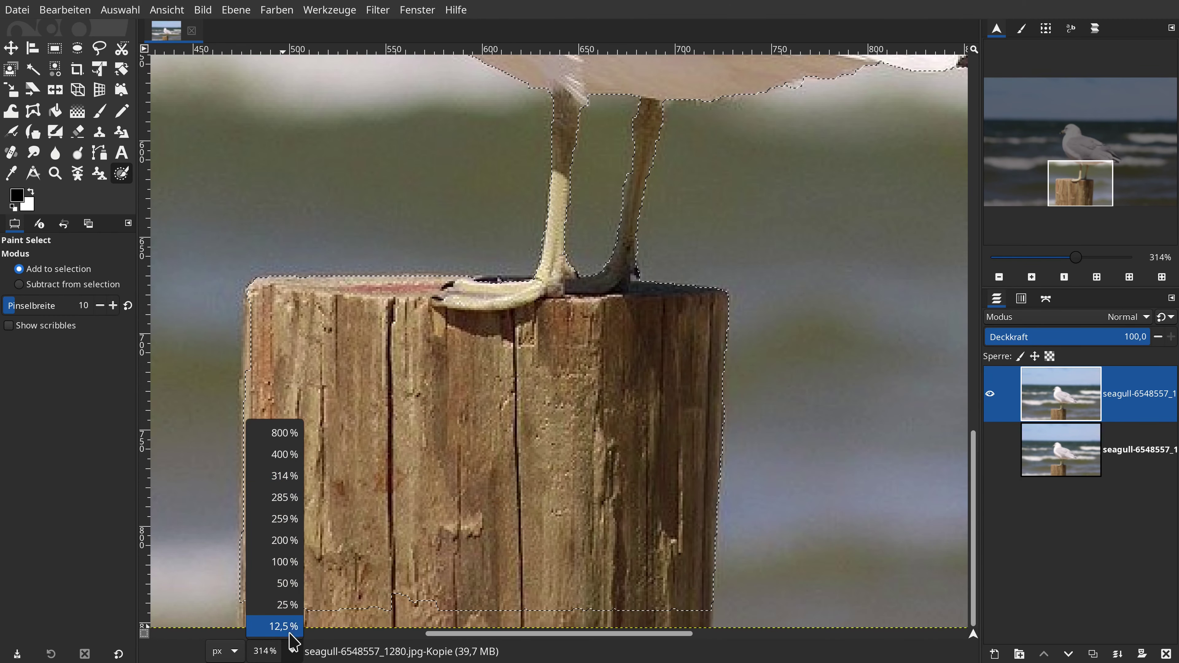
left_click(288, 569)
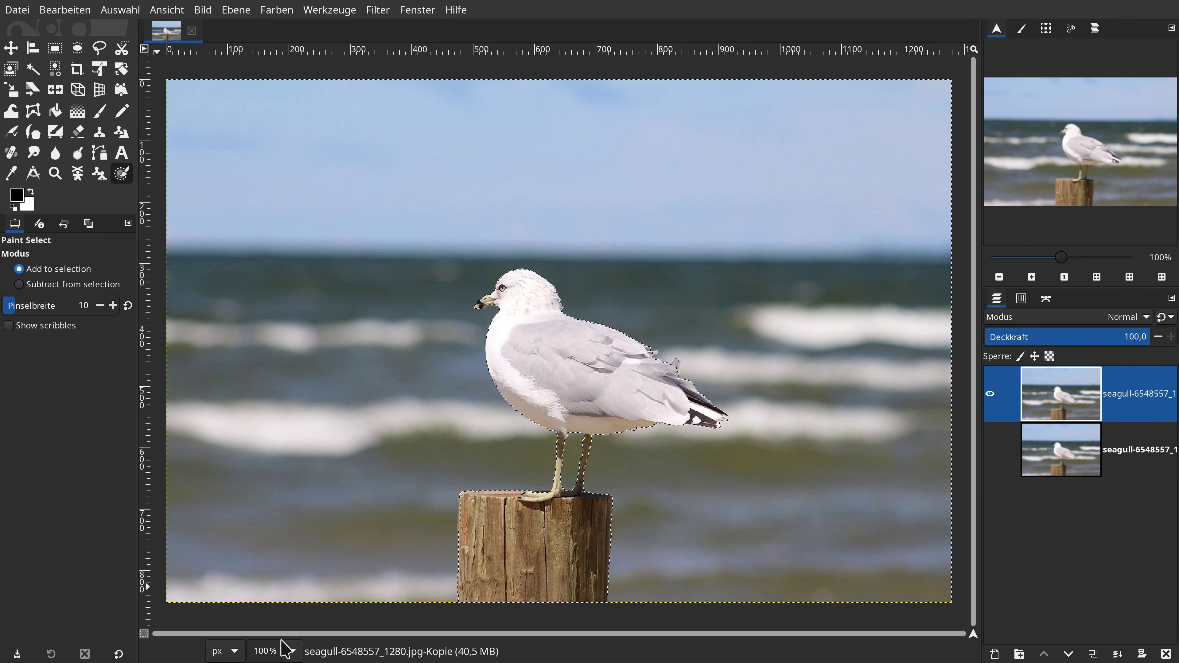
Zoom in on the seagull's rear wing to 400%
left_click(292, 651)
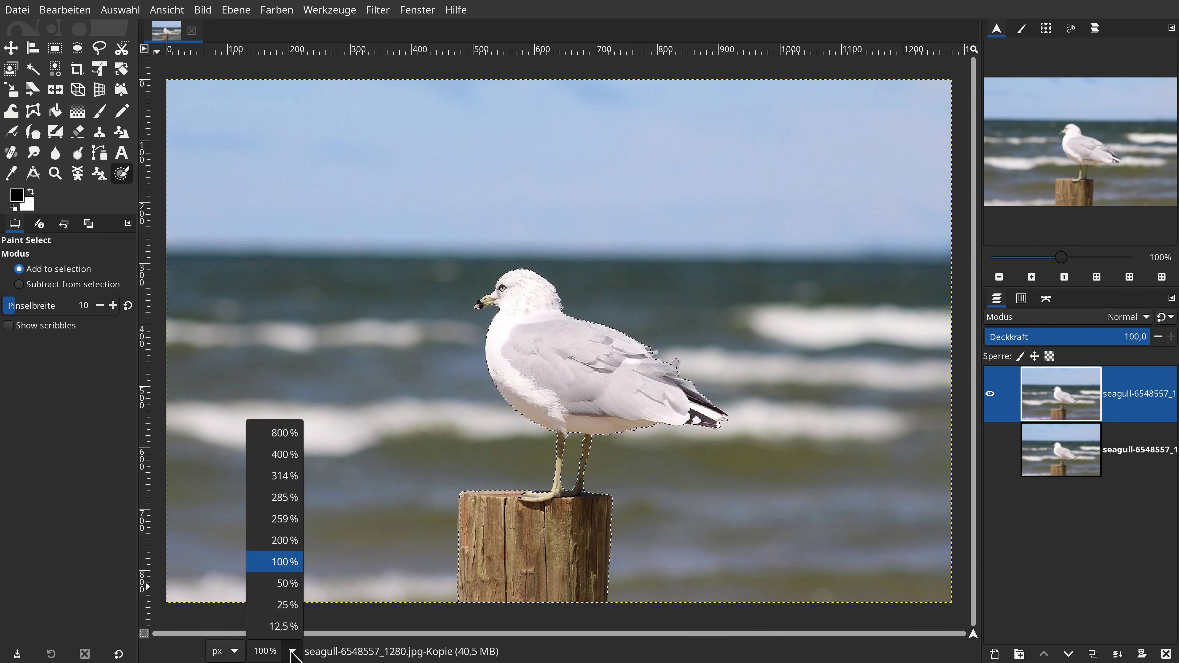
left_click(292, 504)
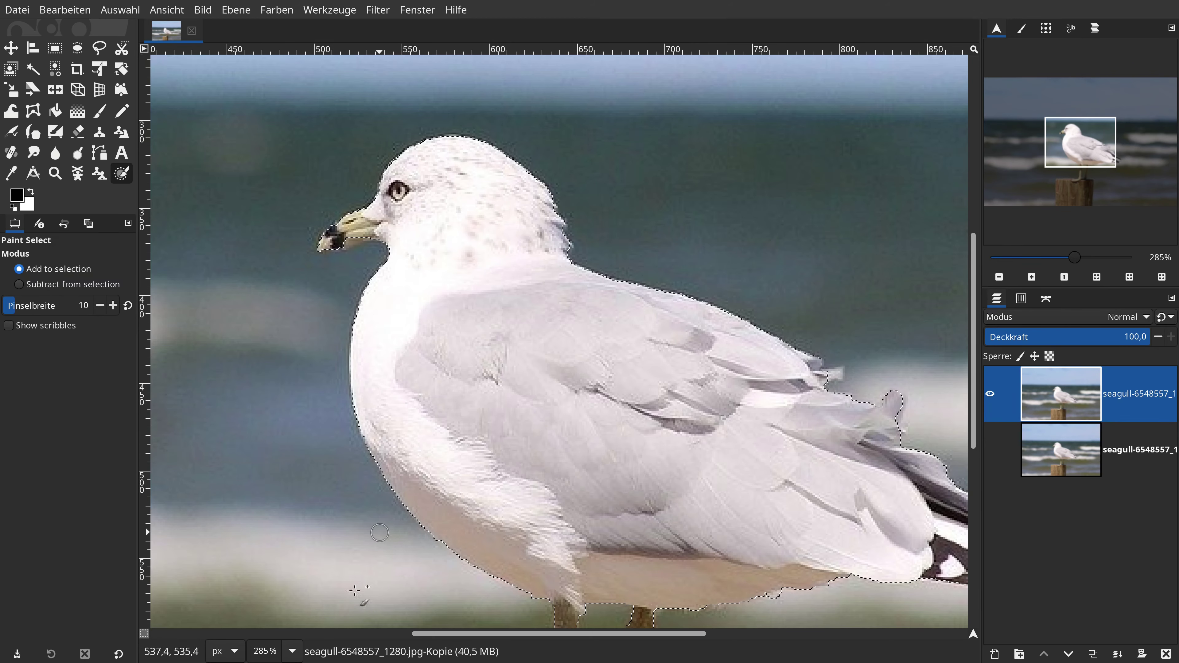
left_click(292, 651)
left_click(291, 452)
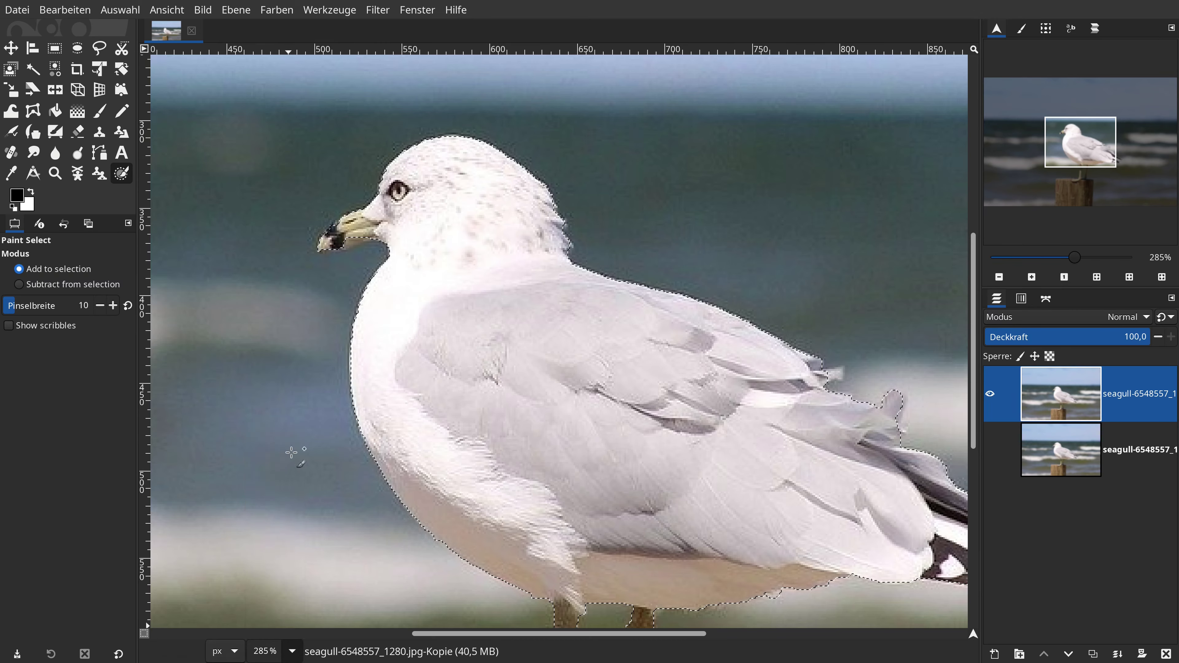
key("3")
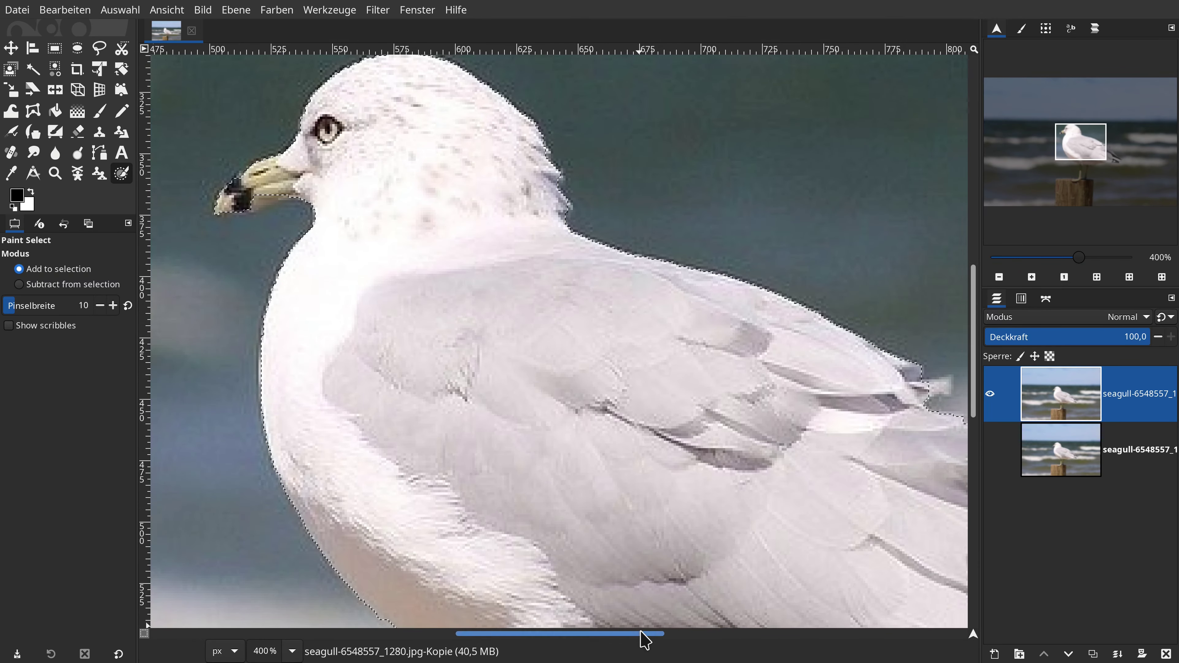
left_click_drag(641, 633, 714, 633)
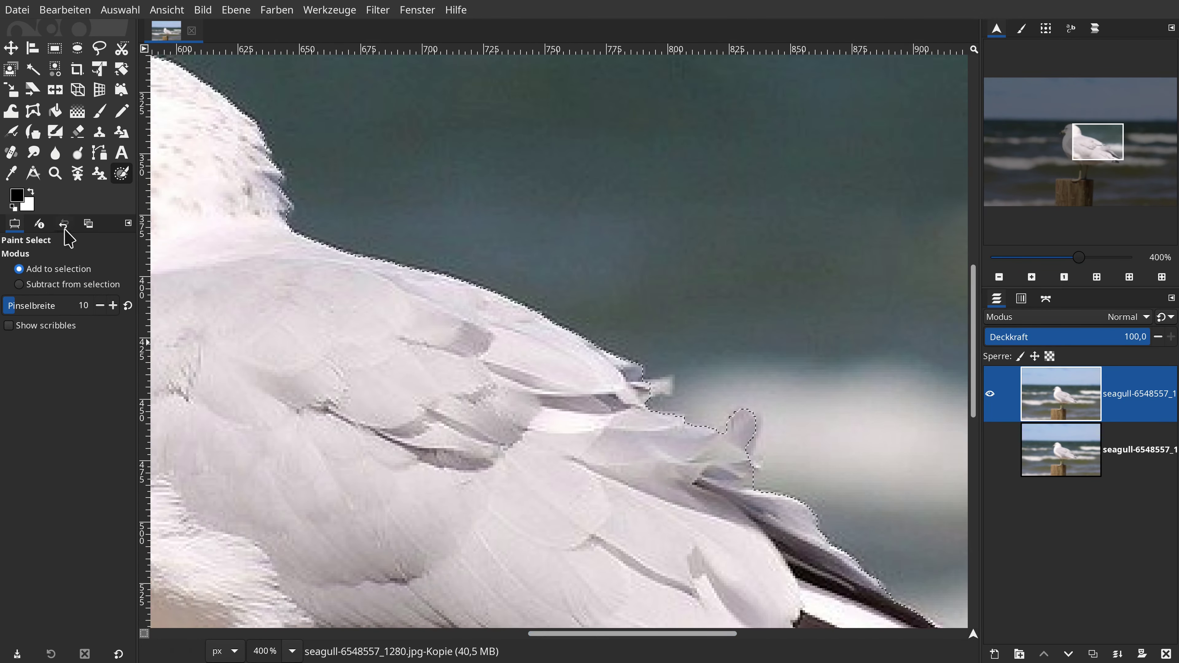
Lower brush width to 5 and refine the selection at the feather tips, then fit the image
left_click(59, 306)
scroll(59, 305, "down", 3)
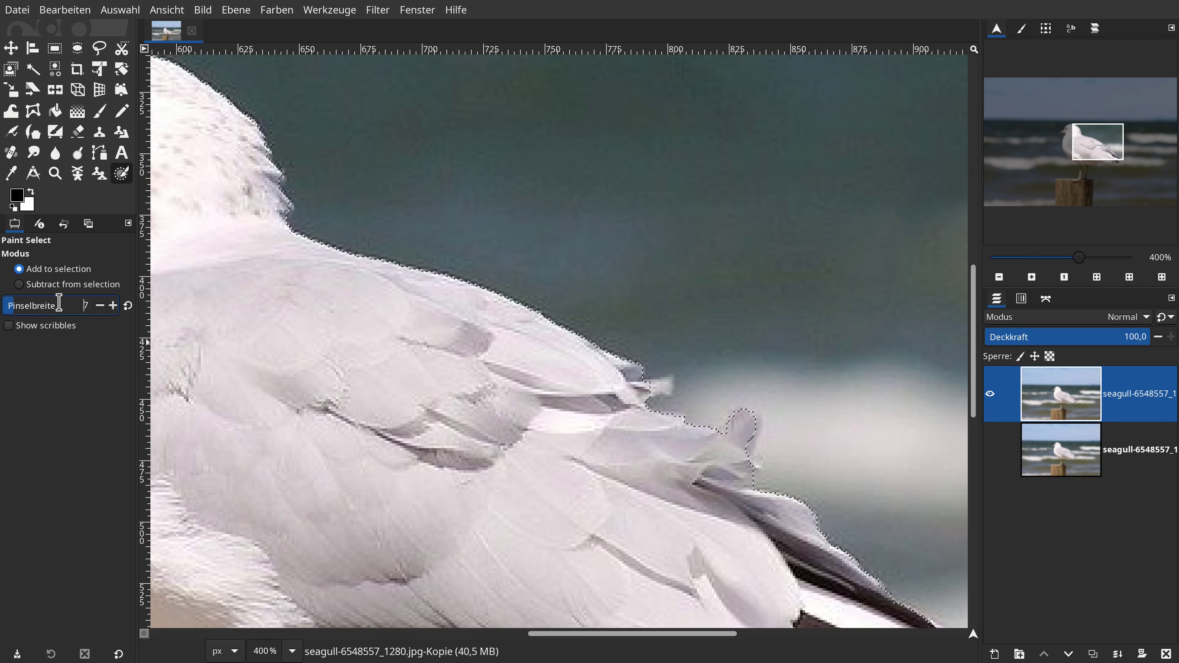
scroll(59, 306, "down", 2)
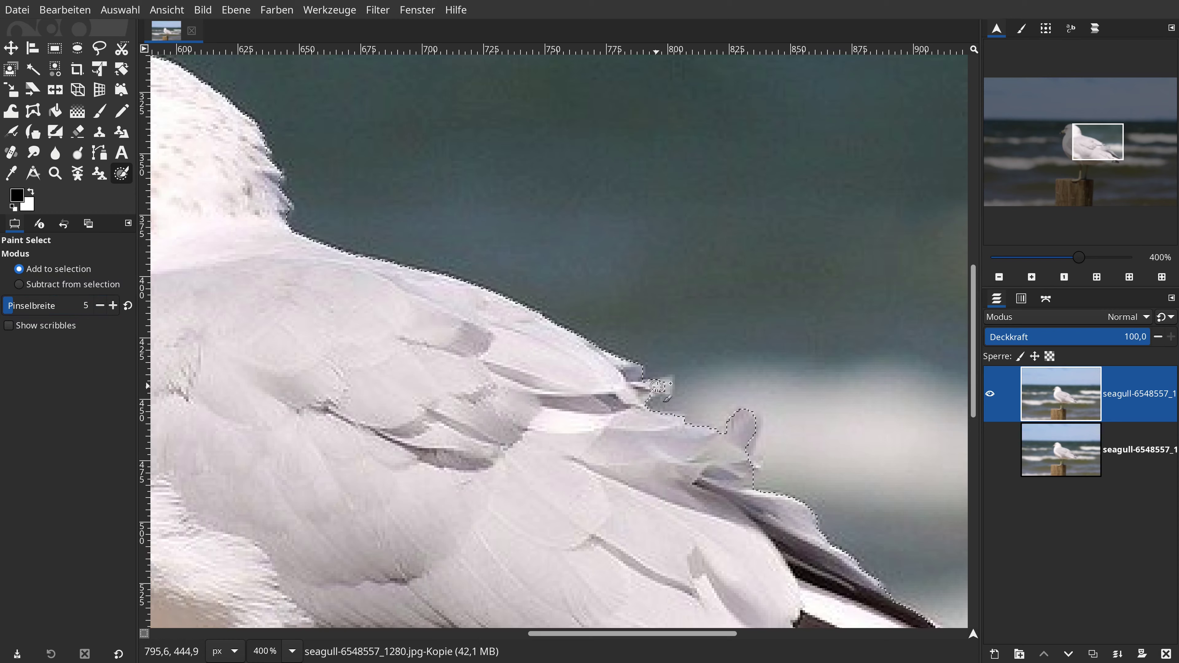
left_click(665, 385)
left_click_drag(649, 391, 581, 378)
key("shift+ctrl+j")
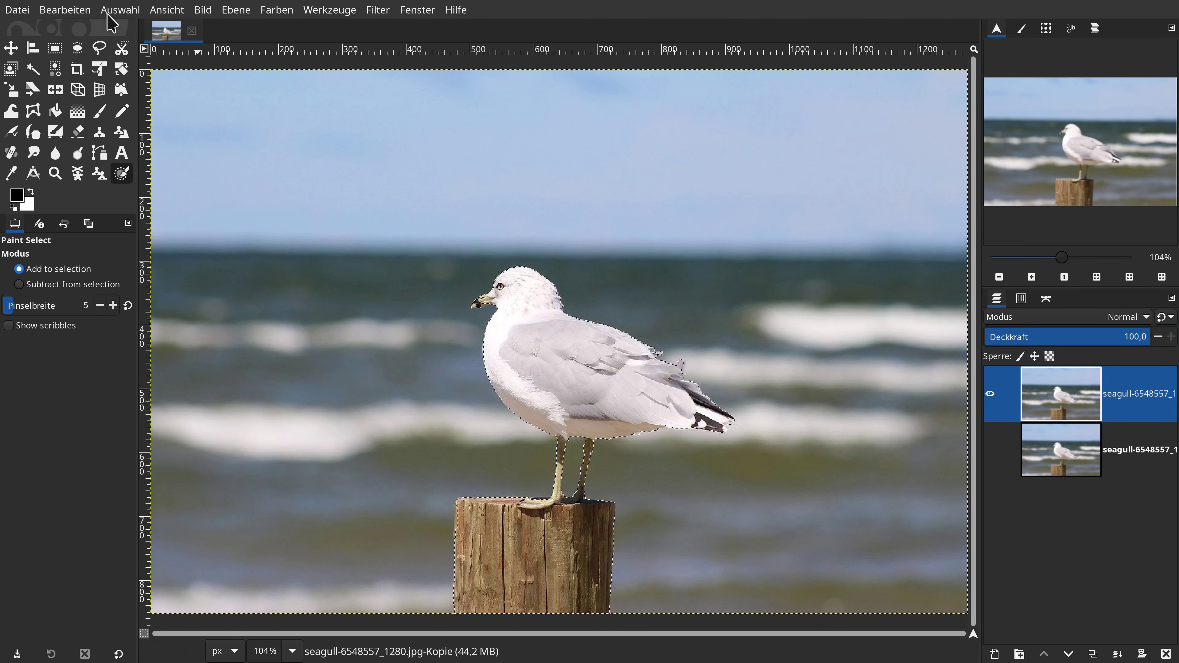
At 400% zoom, add the lower beak and dark beak tip to the selection, then fit the image
left_click(117, 9)
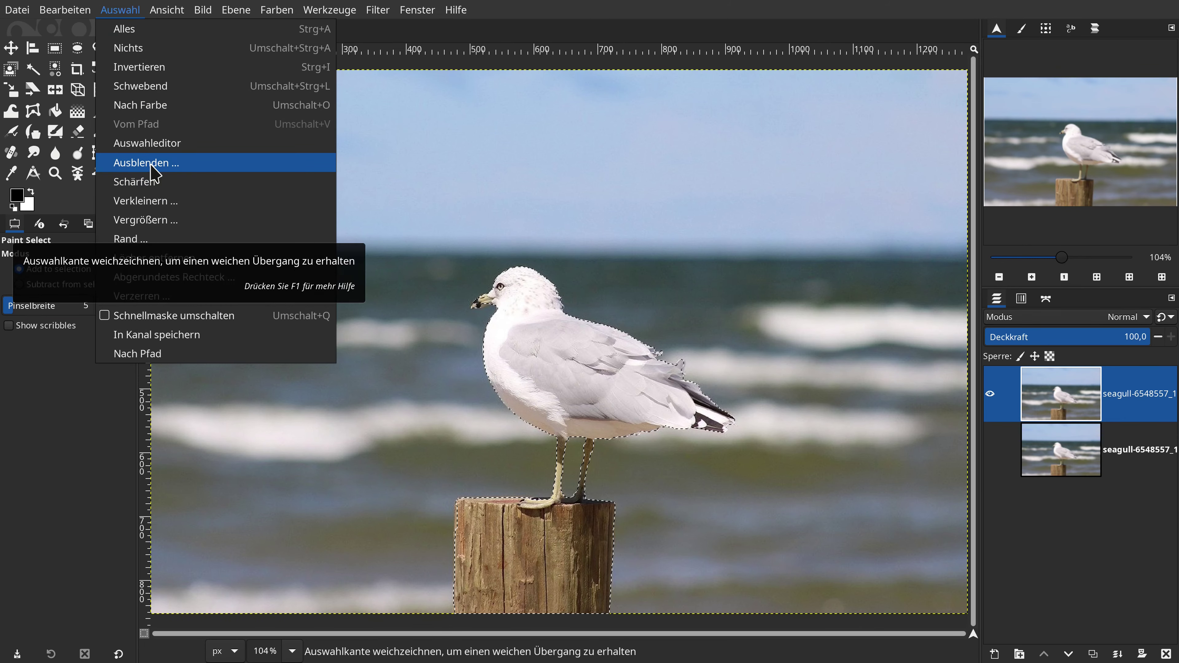
left_click(289, 652)
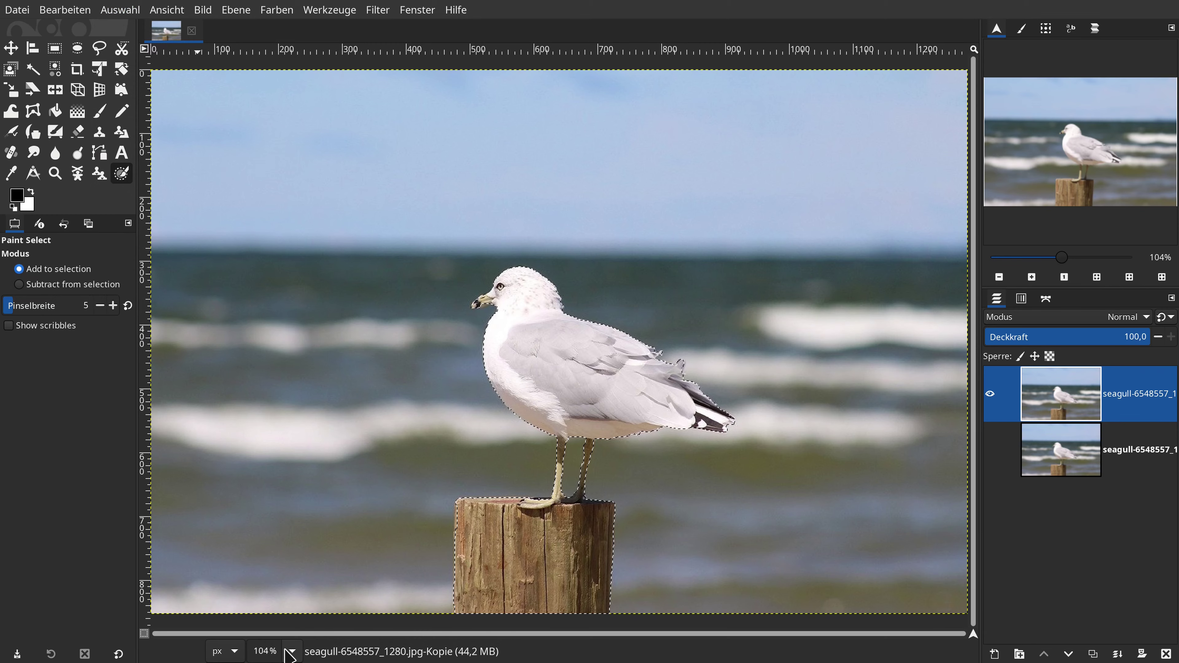
left_click(282, 453)
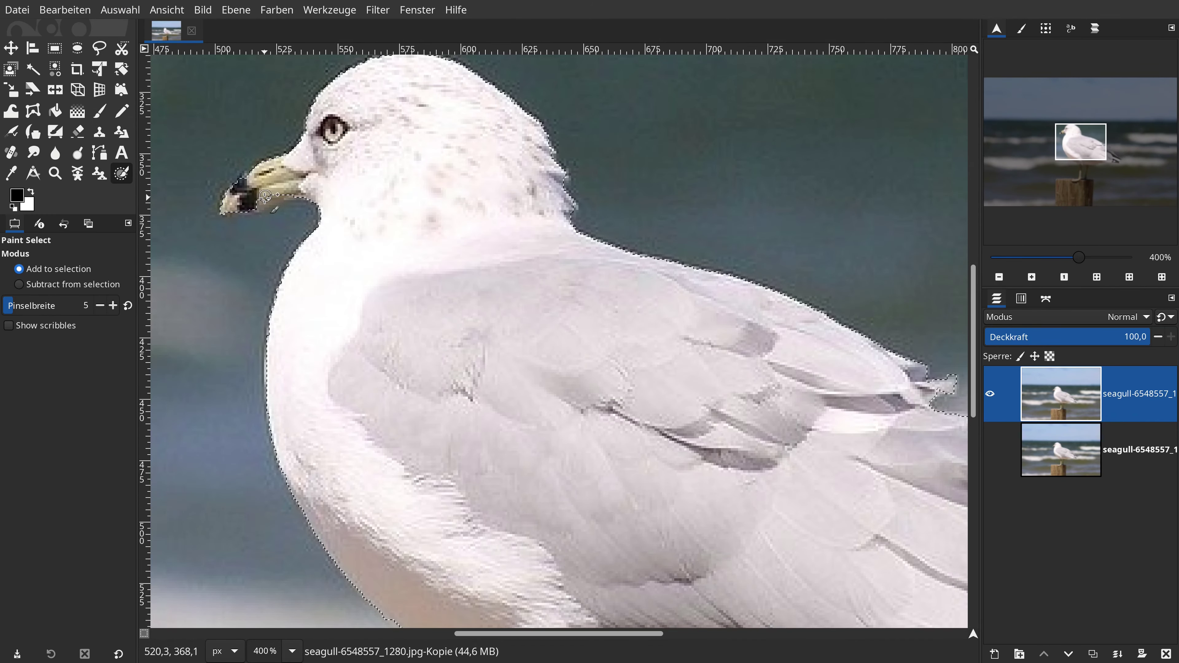
left_click_drag(265, 196, 255, 204)
left_click_drag(256, 206, 265, 202)
key("shift+ctrl+j")
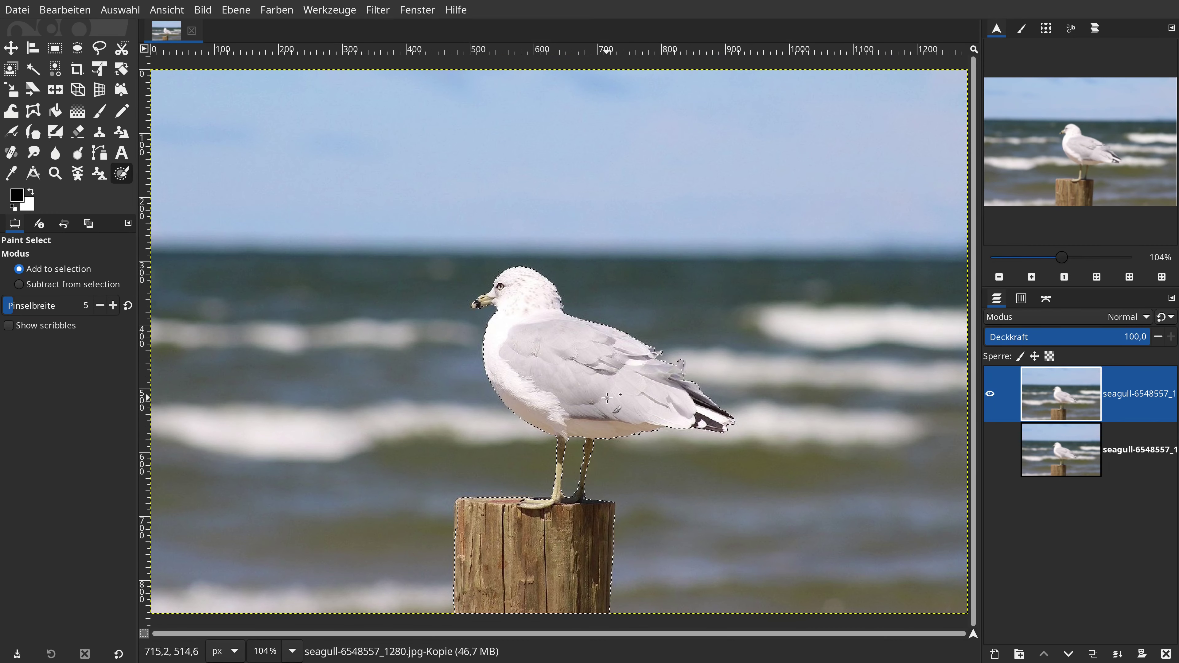
Cancel the Feather dialog, then invert the selection with Auswahl > Invertieren
left_click(124, 11)
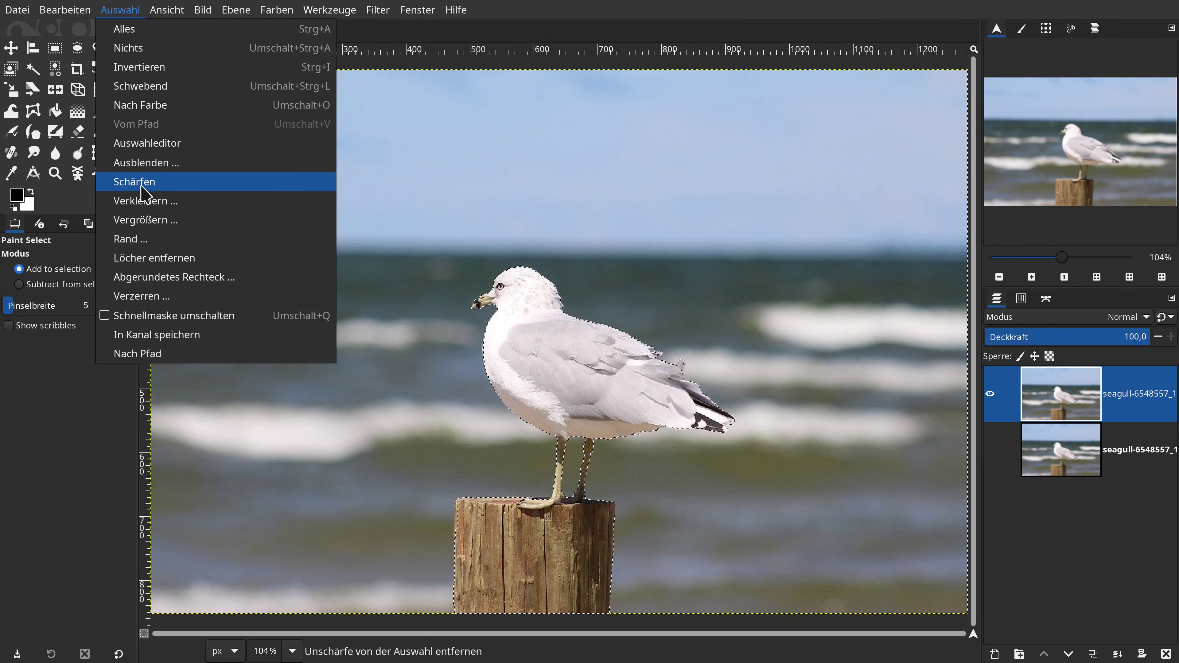
left_click(146, 163)
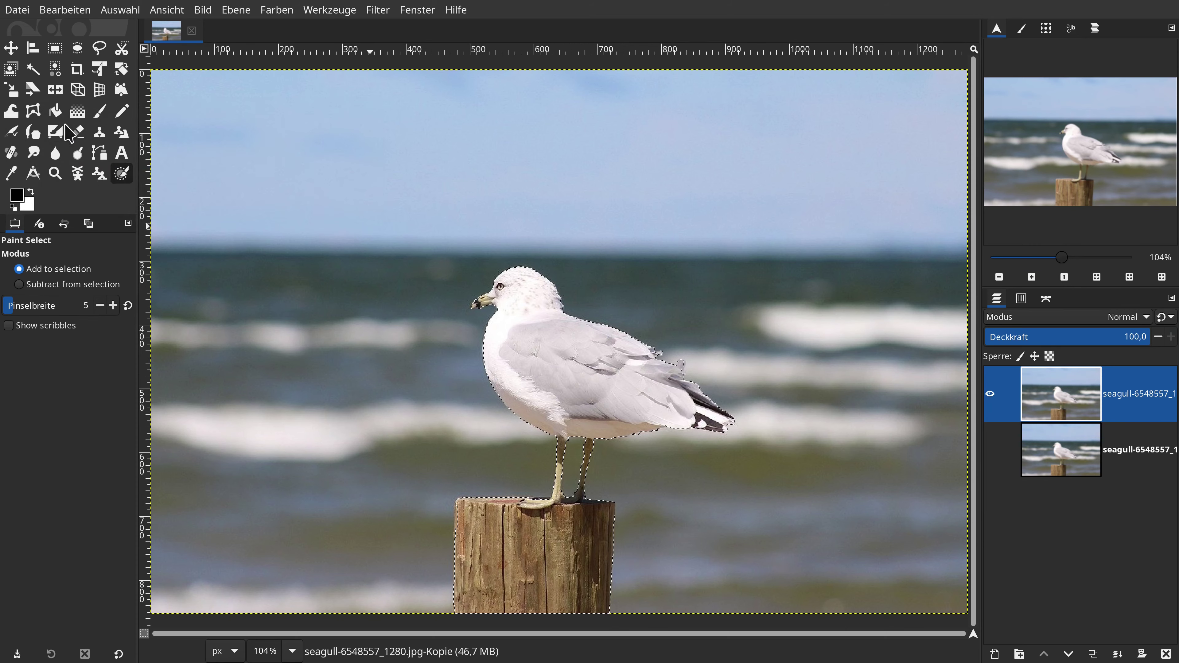
left_click(65, 124)
left_click(120, 12)
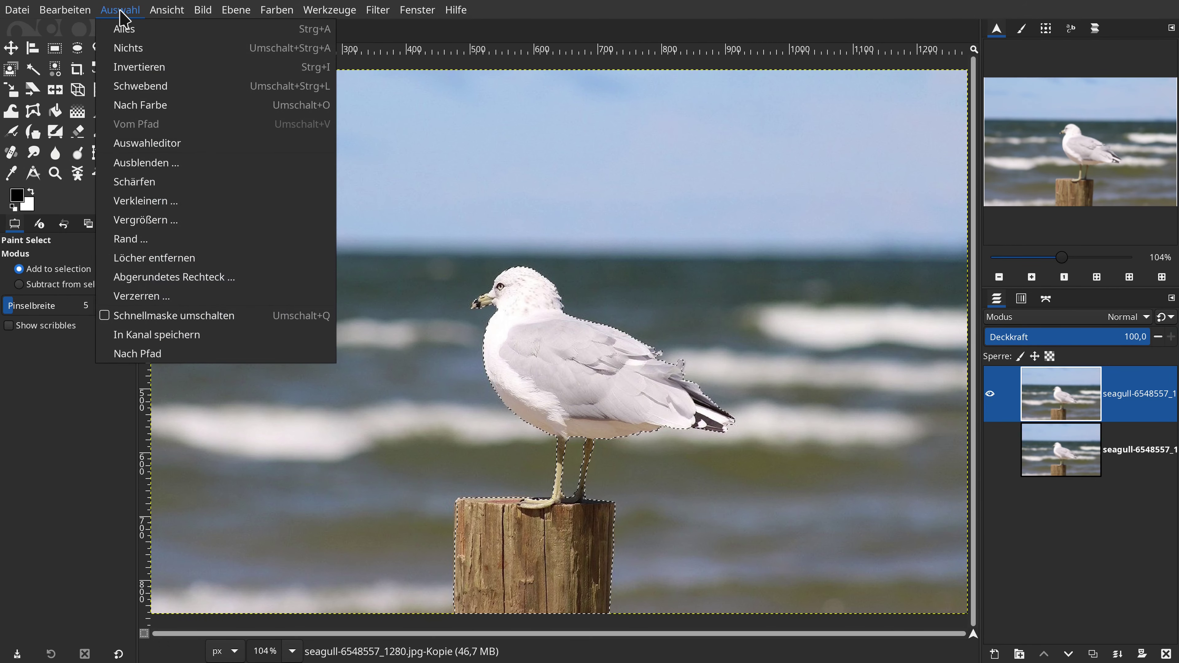
left_click(138, 69)
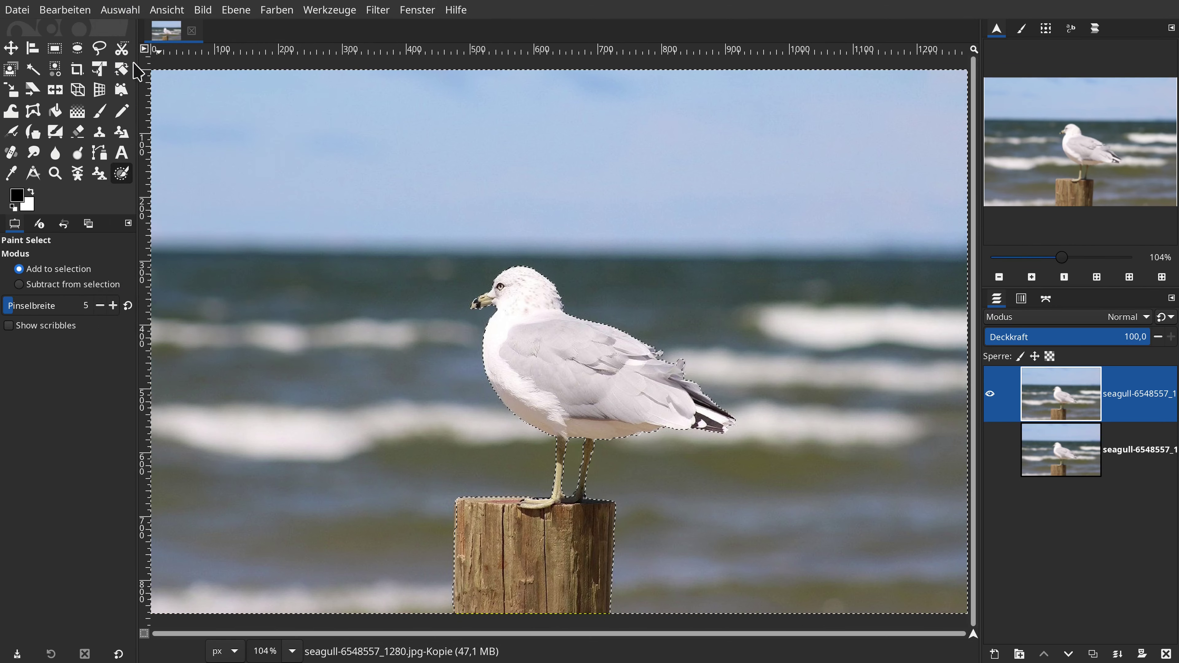
Delete the selected sea background from the top layer and invert the selection back to the gull
left_click(67, 10)
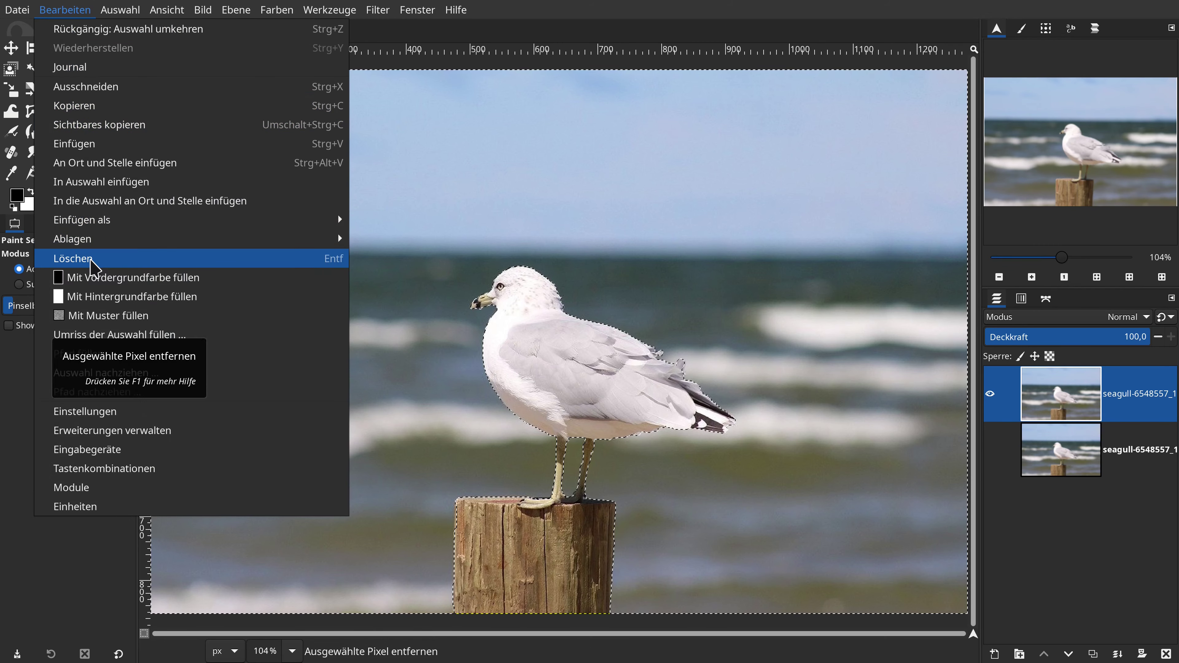
left_click(589, 20)
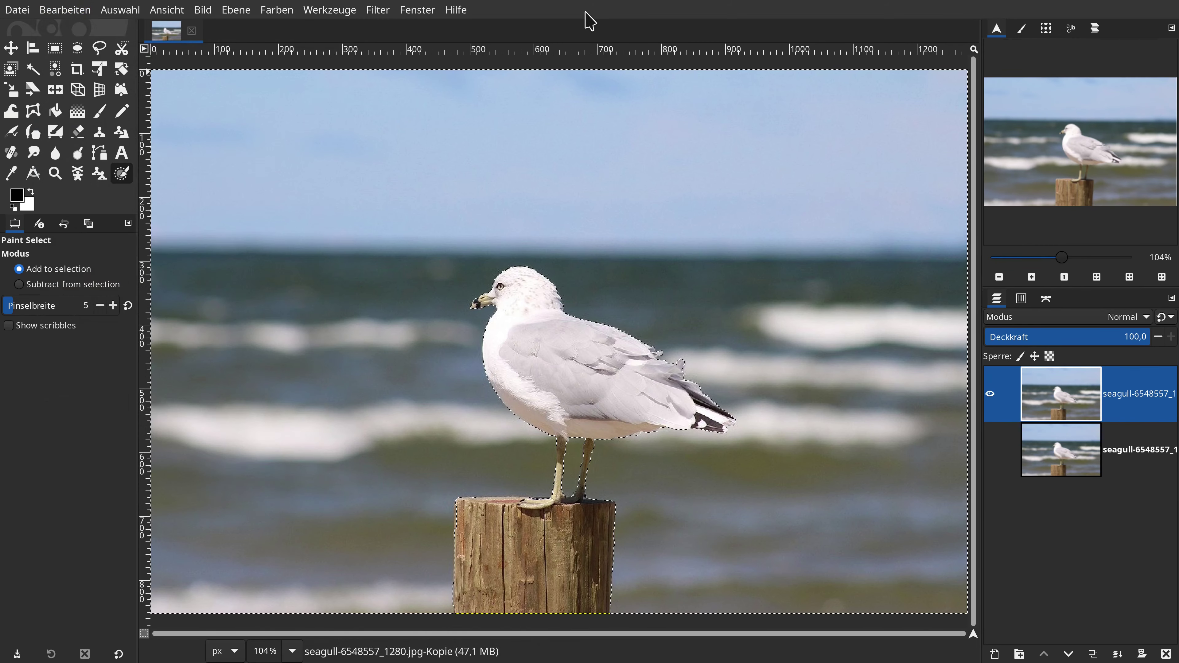
key("Delete")
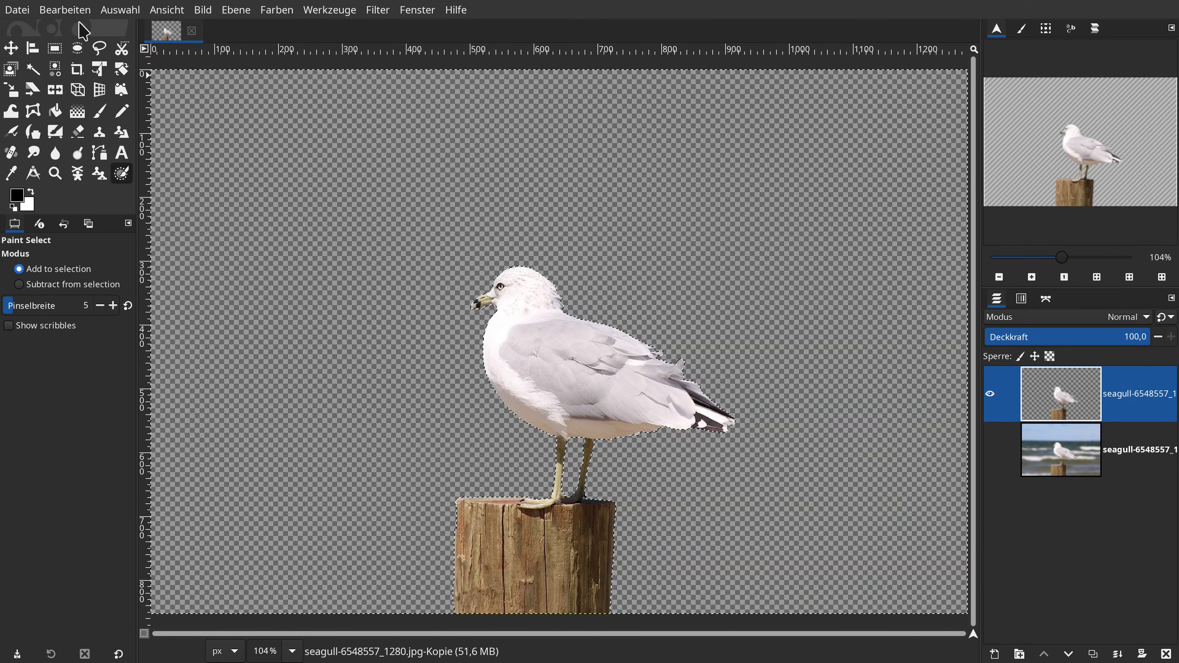
left_click(119, 10)
left_click(167, 67)
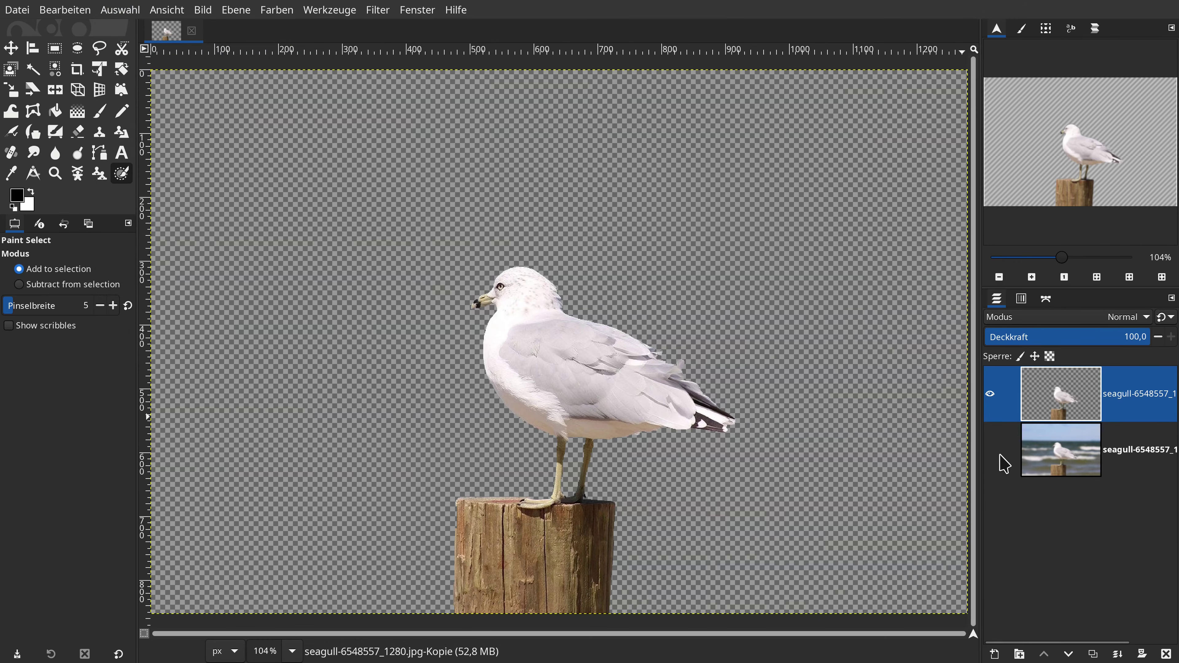
Toggle the original photo layer's visibility to compare, leaving it hidden
left_click(990, 449)
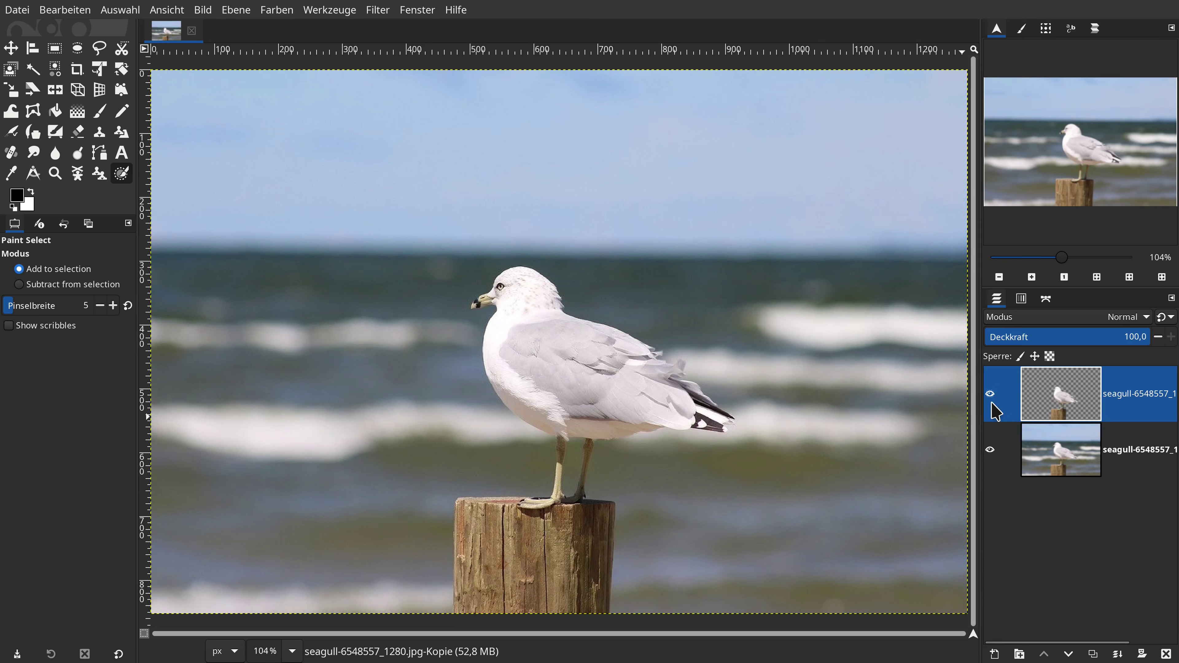
left_click(990, 449)
left_click(990, 450)
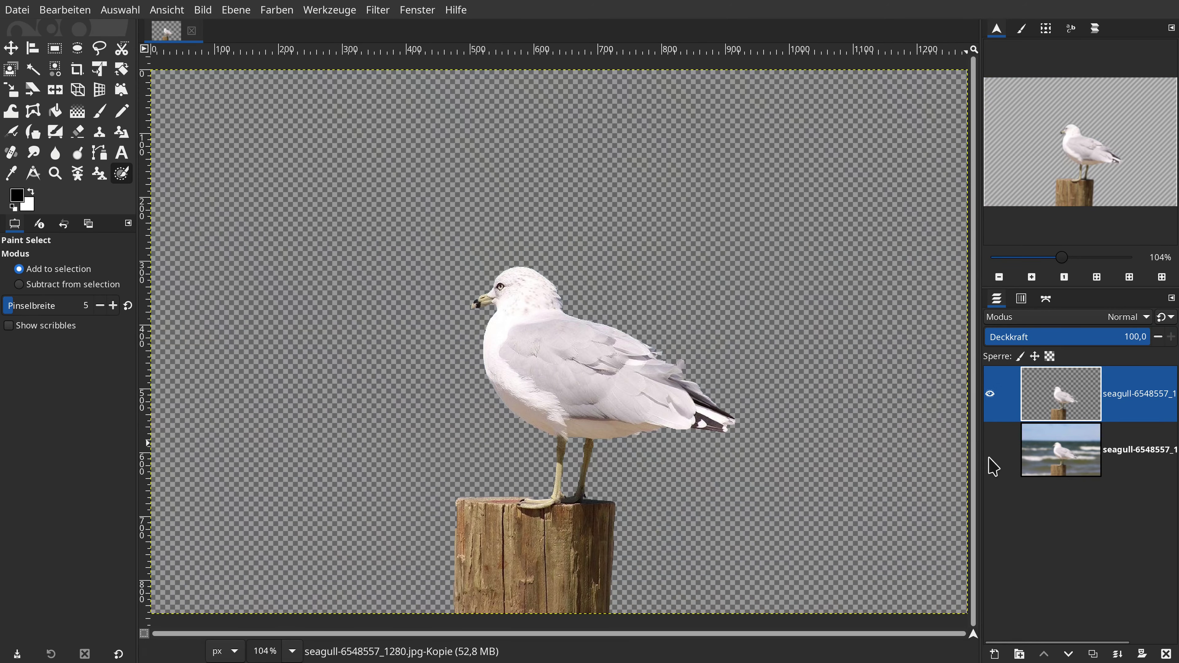
left_click(990, 450)
left_click(990, 449)
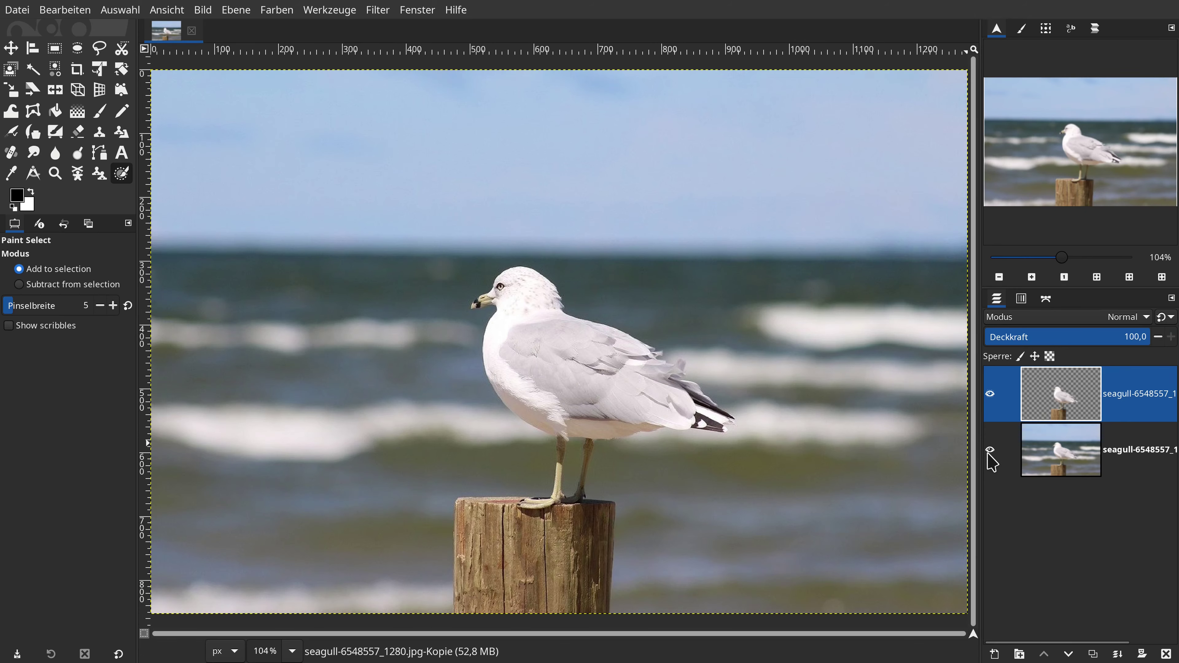
left_click(990, 450)
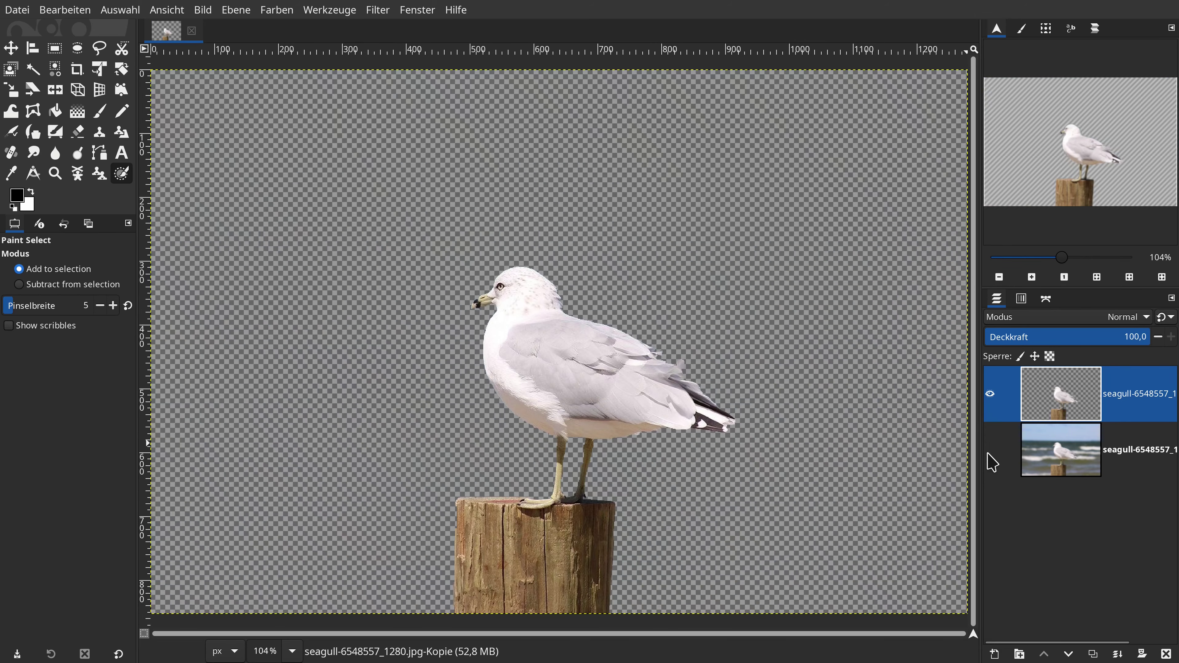
Add a new transparent layer and move it below the seagull cutout
left_click(994, 654)
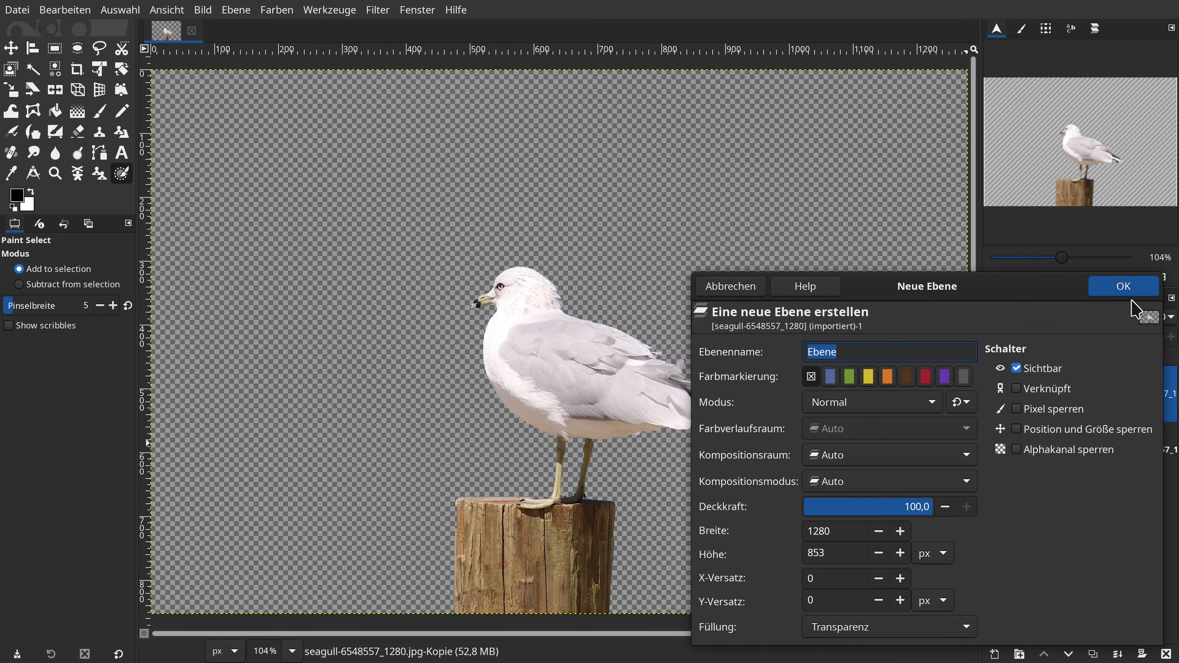
left_click(1130, 287)
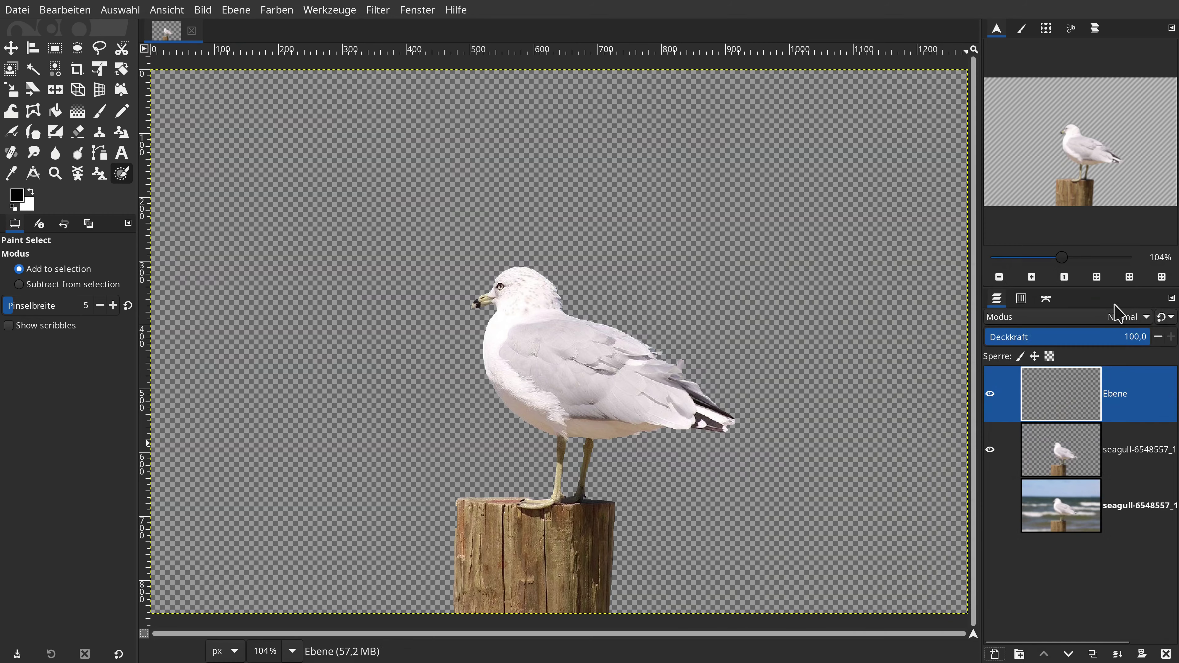
left_click(1068, 653)
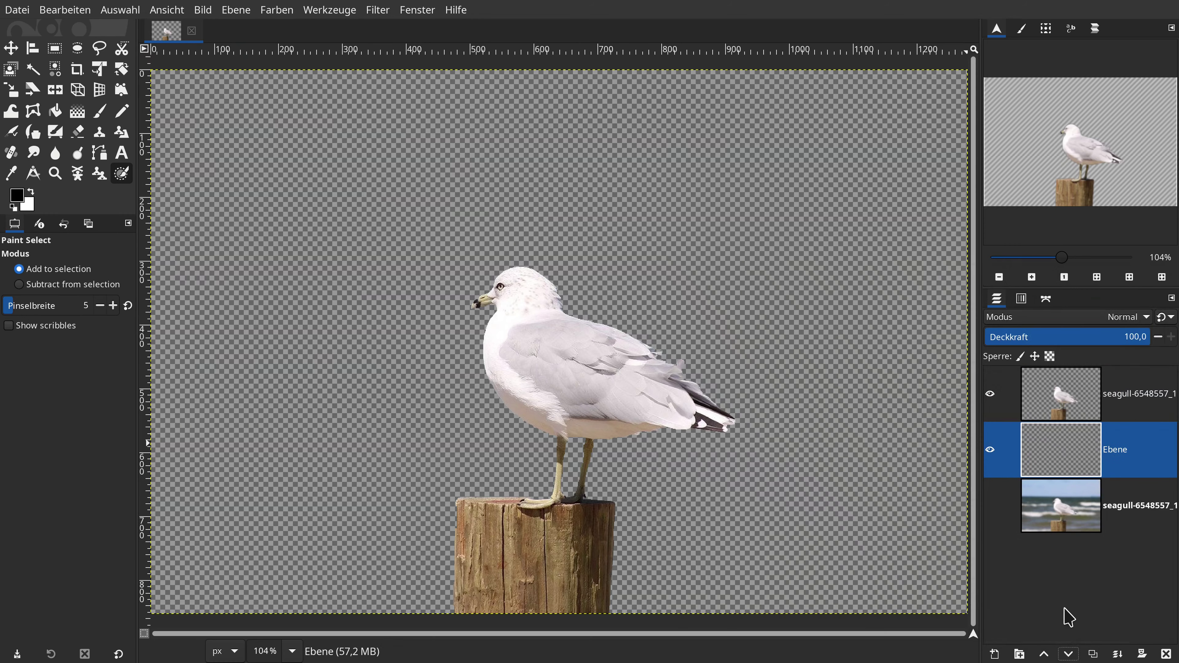
Fill the new layer with dark blue 184e83 as the foreground colour
left_click(17, 196)
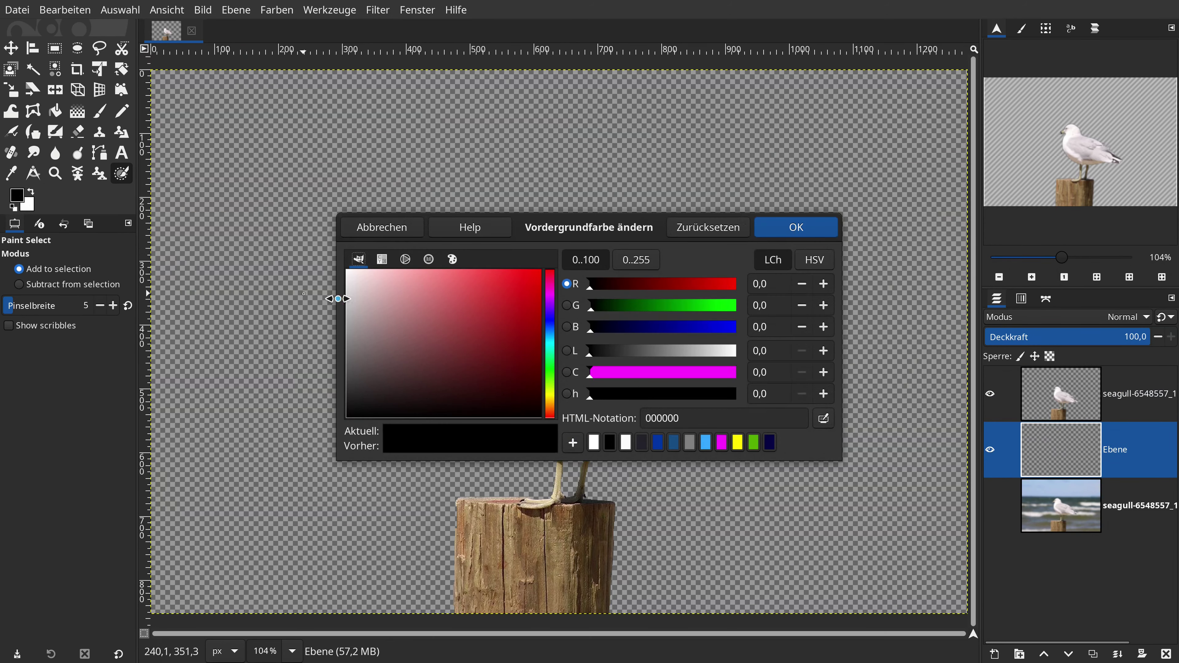
left_click(673, 442)
left_click(799, 231)
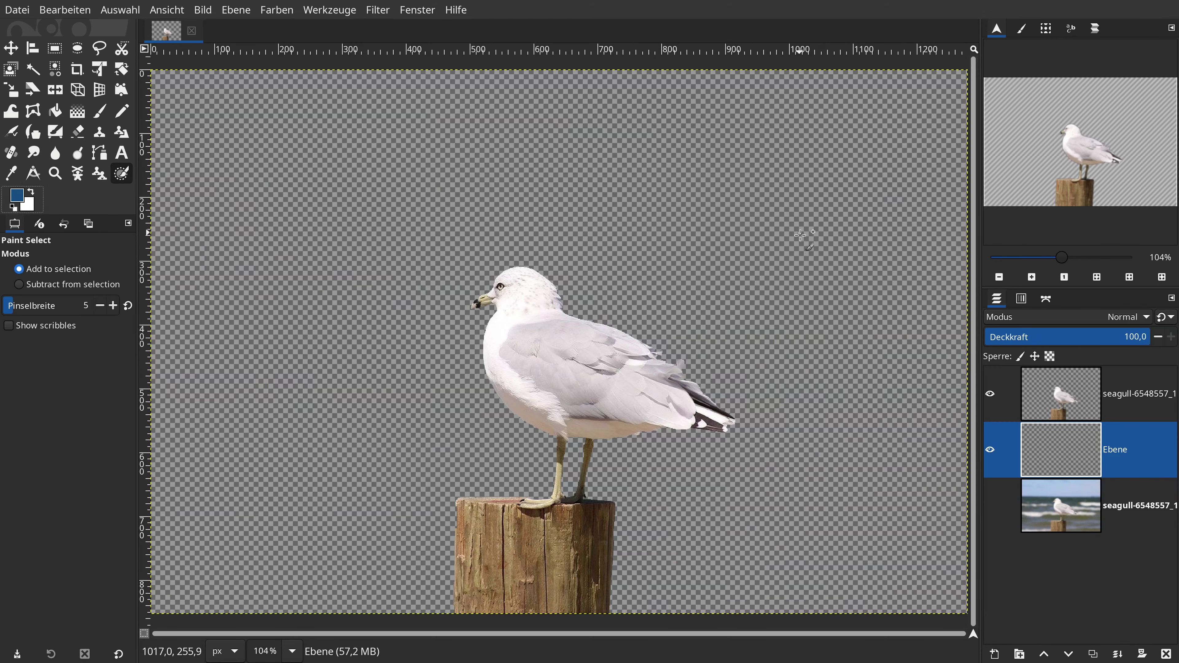
left_click_drag(21, 205, 385, 362)
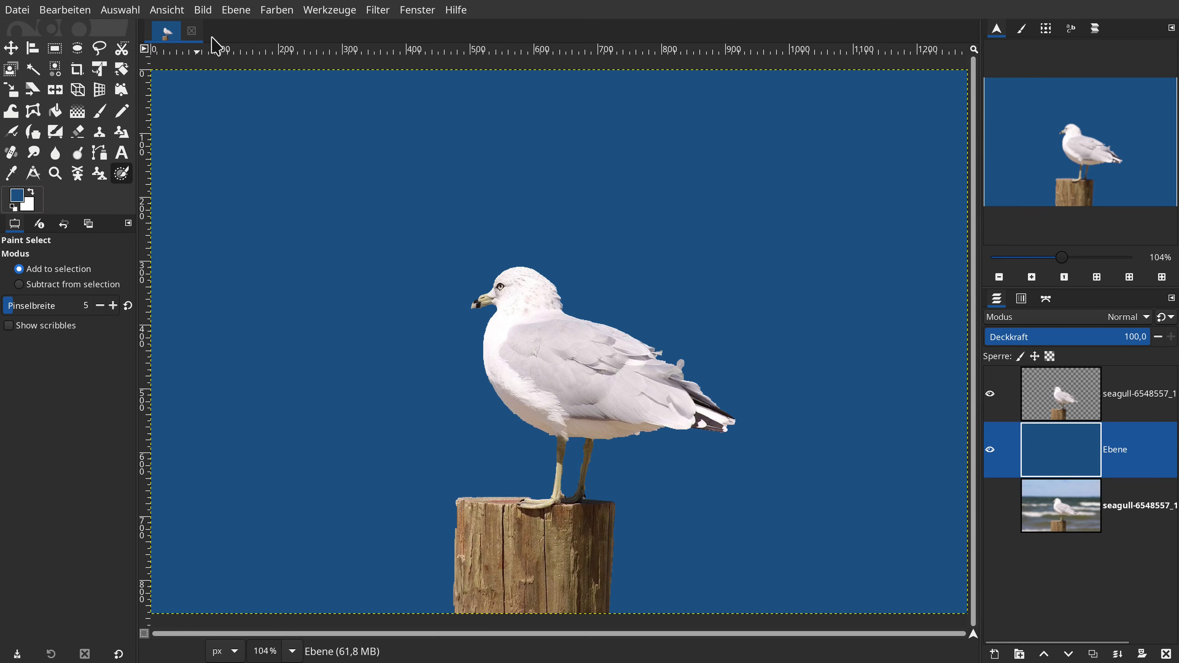
Raise the Curves value curve into an arch, turning the dark blue into light sky blue
left_click(274, 11)
left_click(282, 200)
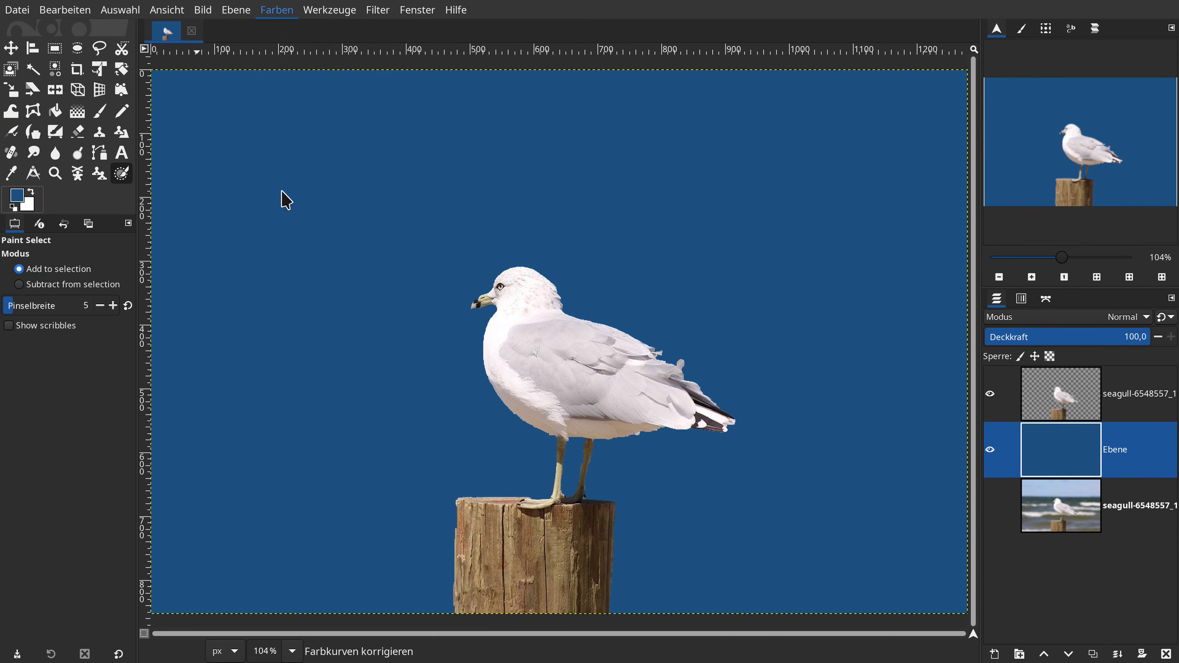
left_click_drag(898, 352, 929, 411)
mouse_move(938, 422)
left_mouse_down()
mouse_move(957, 425)
mouse_move(966, 412)
mouse_move(911, 336)
mouse_move(883, 228)
left_mouse_up()
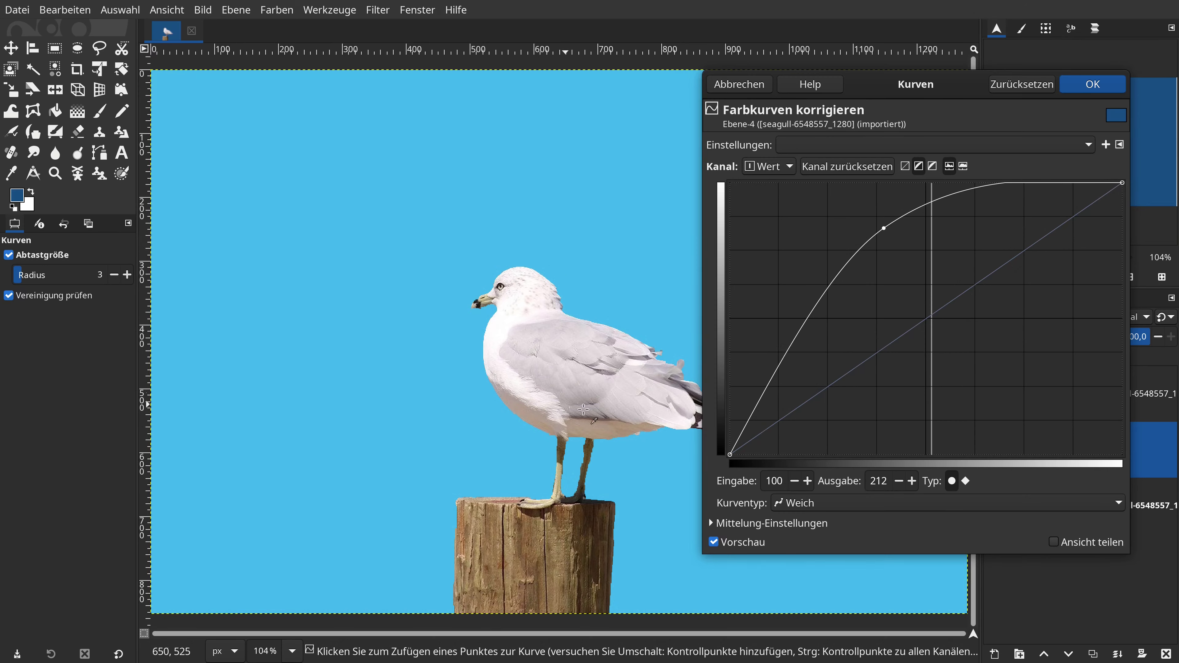
mouse_move(872, 227)
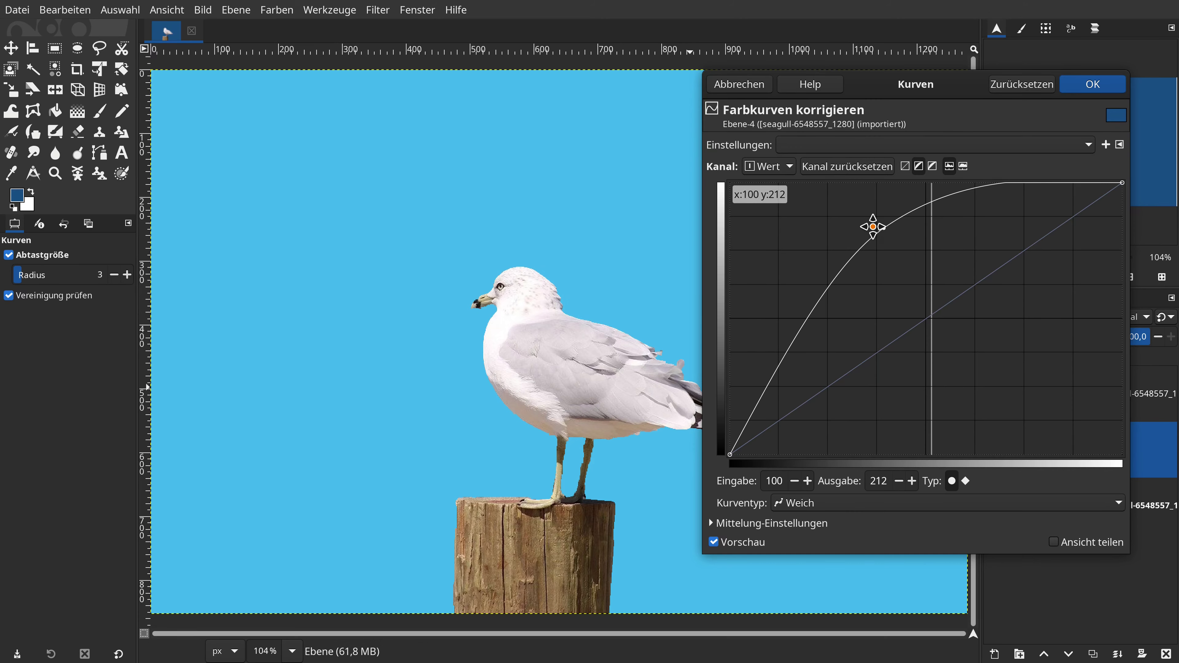
mouse_move(873, 227)
left_mouse_down()
mouse_move(929, 188)
mouse_move(933, 269)
mouse_move(931, 183)
left_mouse_up()
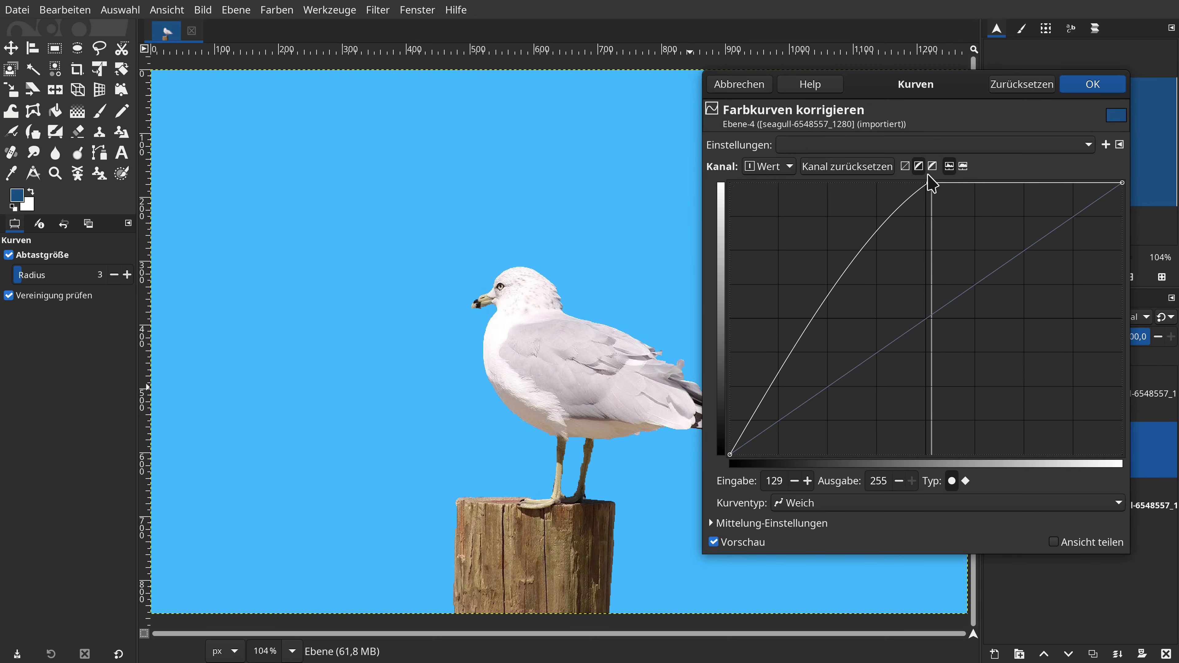
left_click(1086, 88)
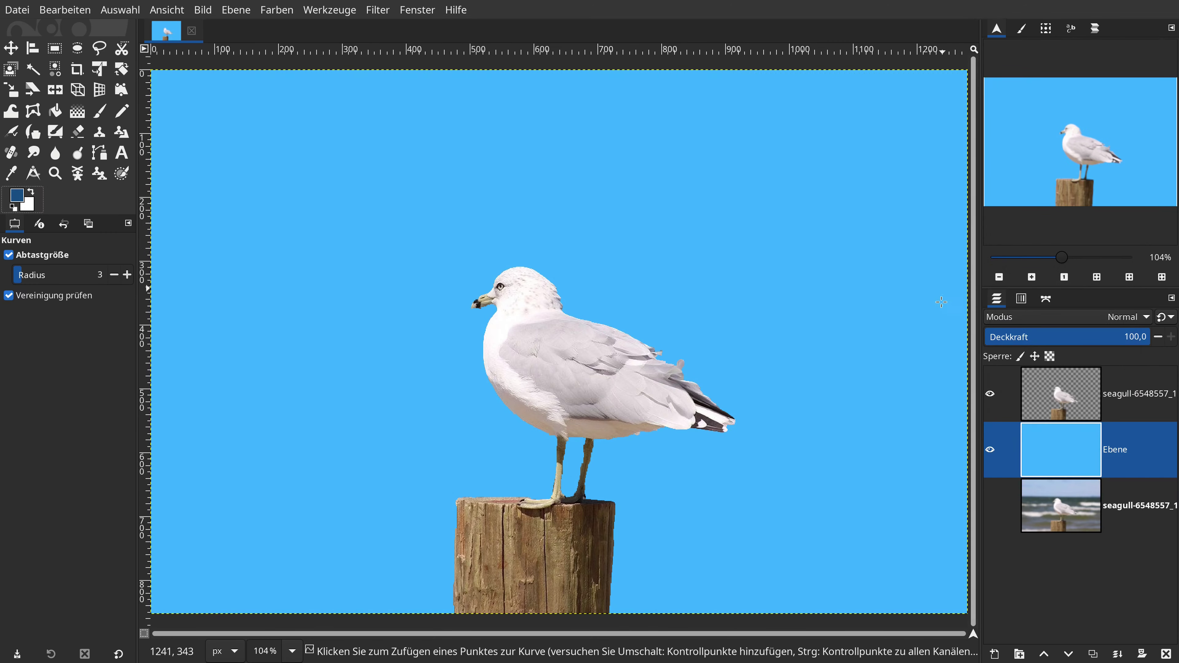
Compare layer visibility, select the seagull cutout layer, and reset colours to black and white
left_click(990, 449)
left_click(990, 505)
left_click(990, 394)
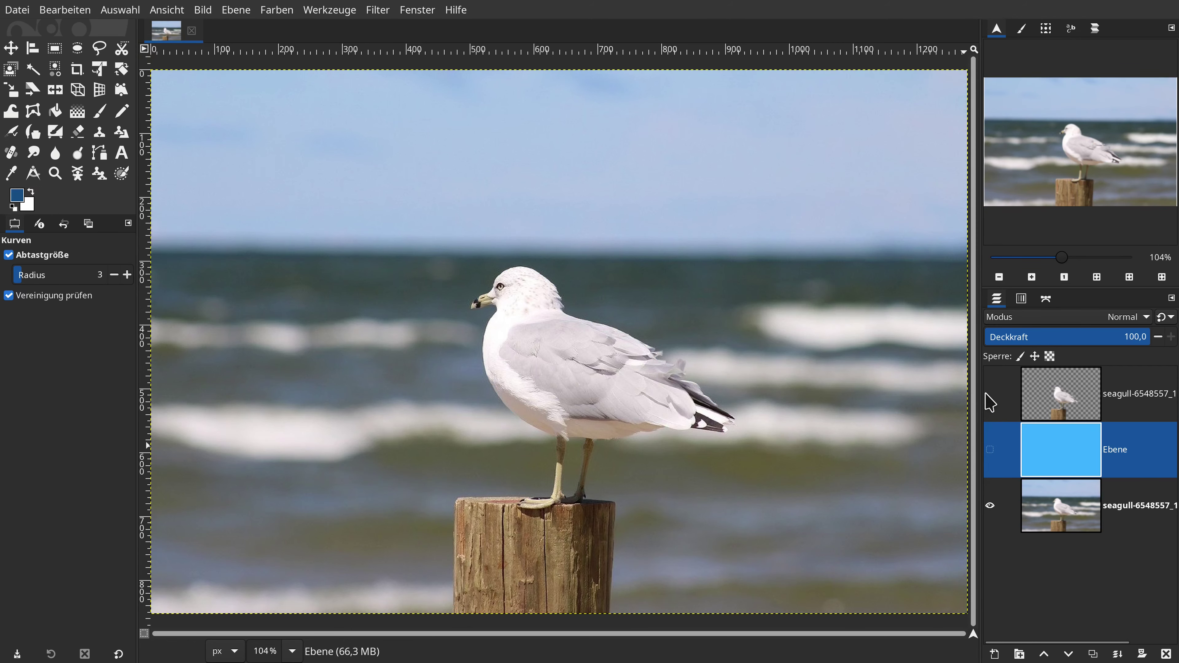
left_click(990, 394)
left_click(990, 449)
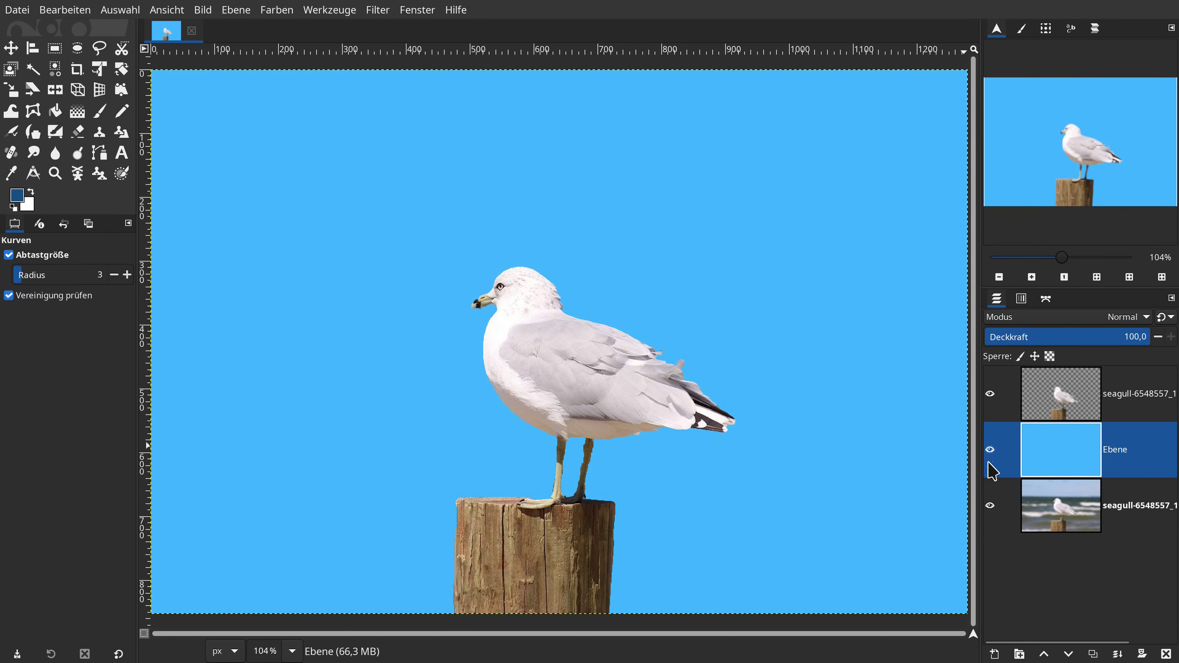
left_click(990, 506)
left_click(1052, 403)
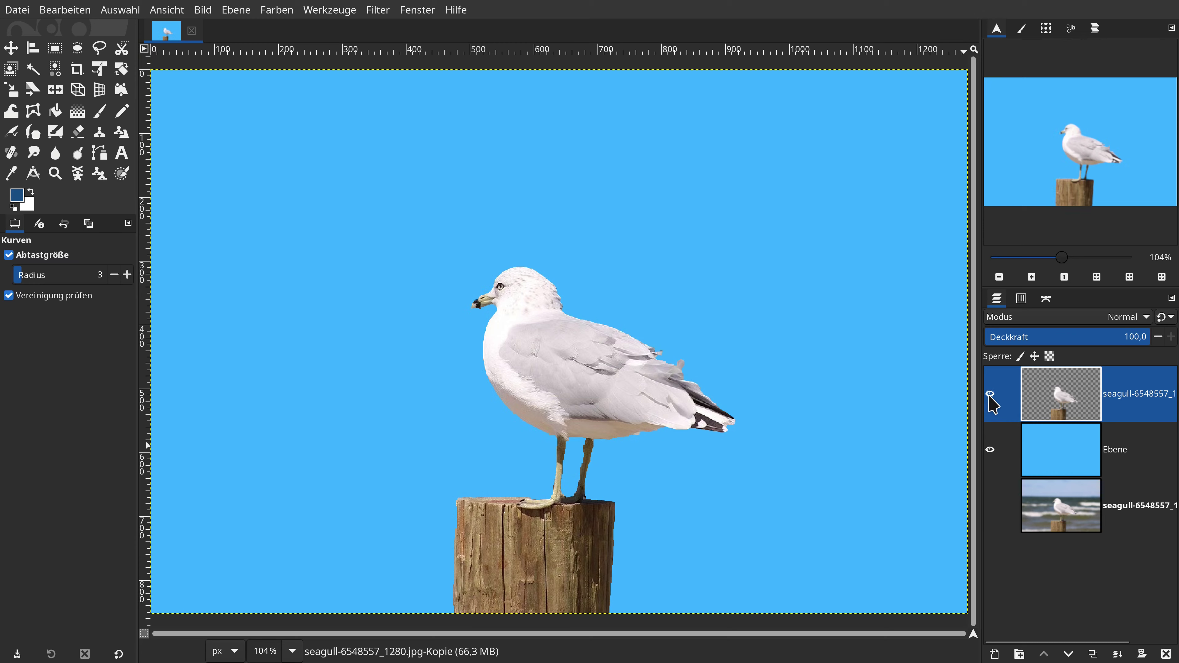
left_click(14, 207)
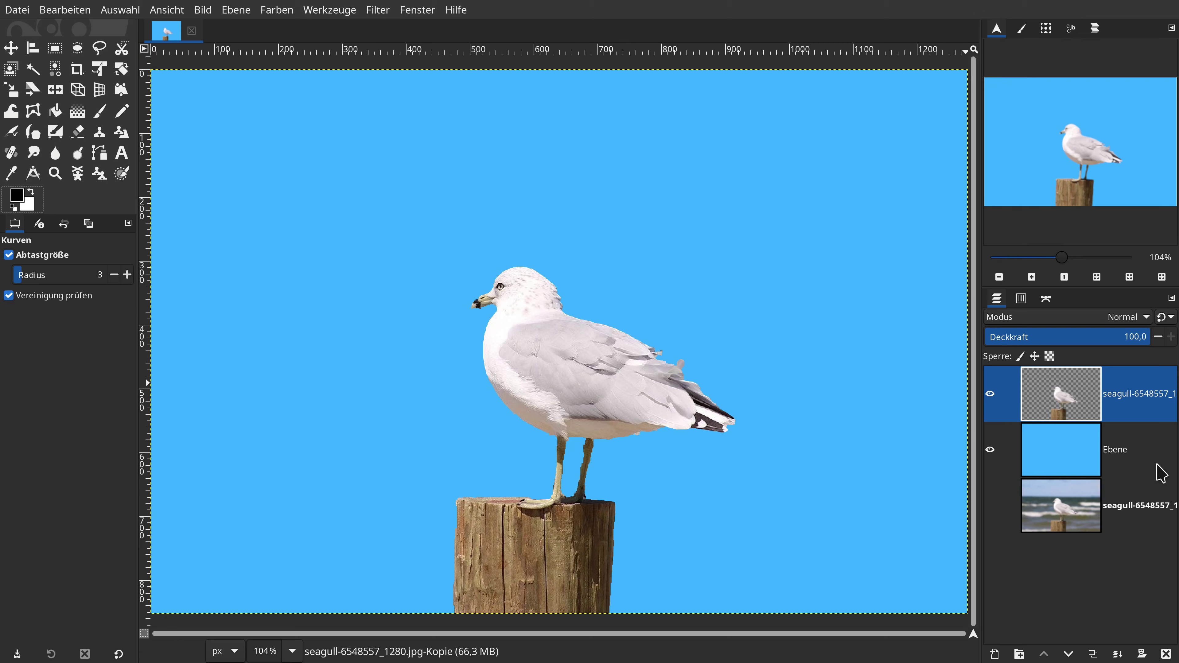
Toggle the cutout layer's visibility to compare, and switch the original beach photo layer back on
left_click(989, 394)
double_click(989, 394)
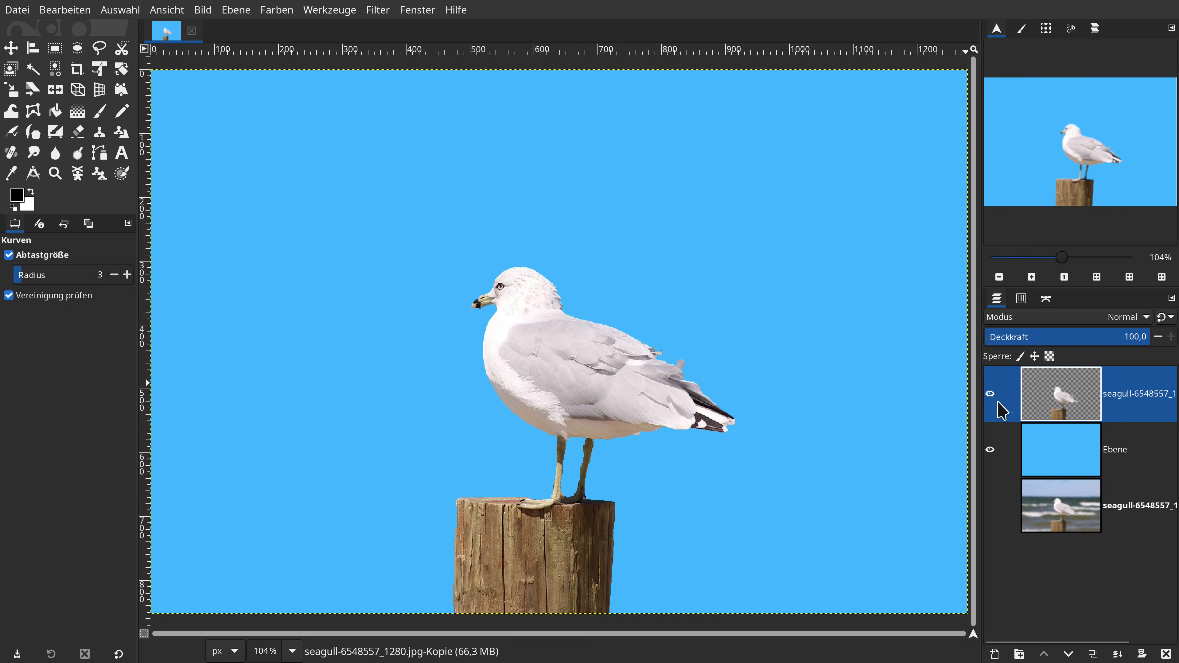
left_click(990, 395)
left_click(990, 505)
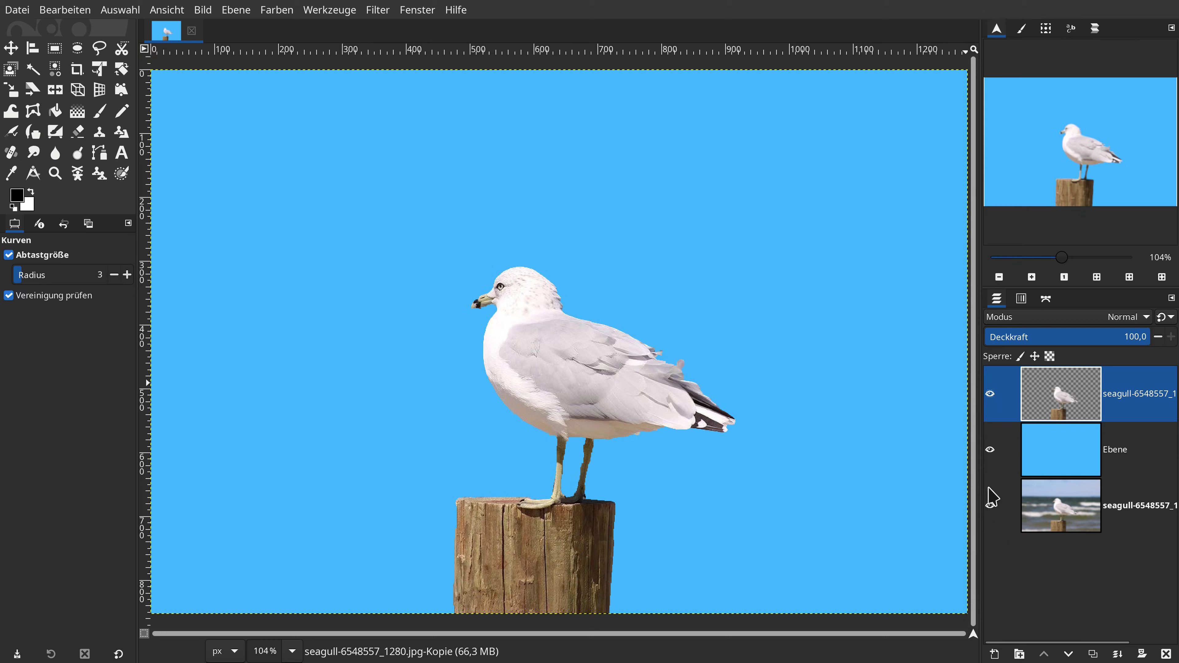
left_click(990, 449)
left_click(990, 394)
left_click(990, 394)
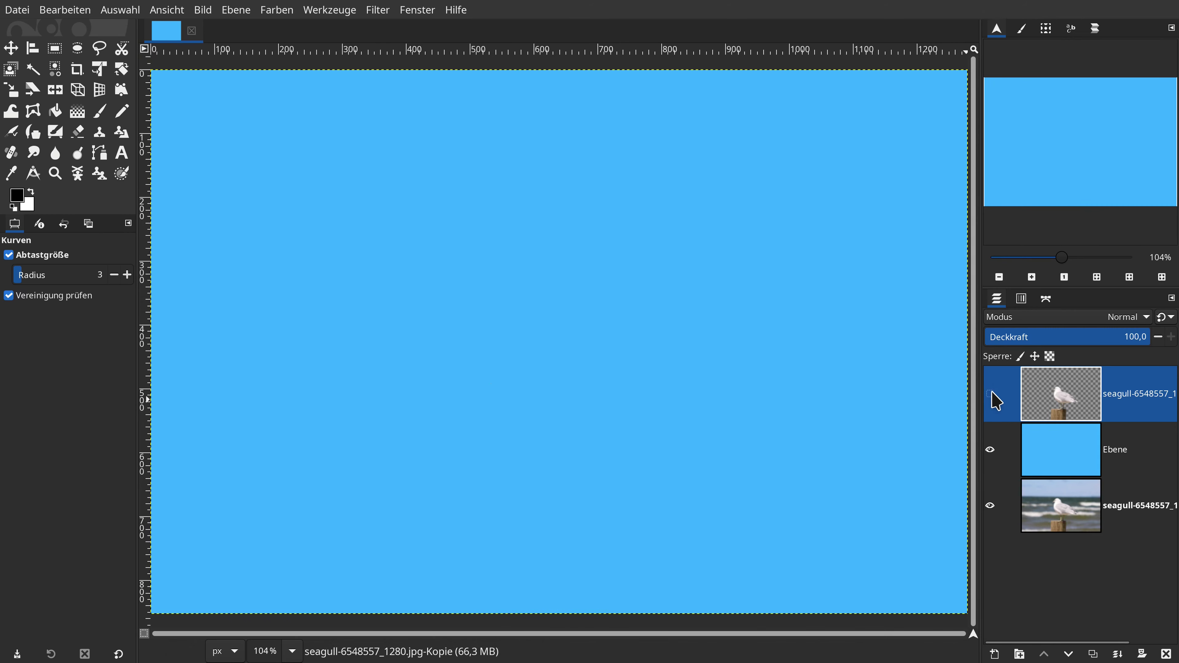
left_click(990, 449)
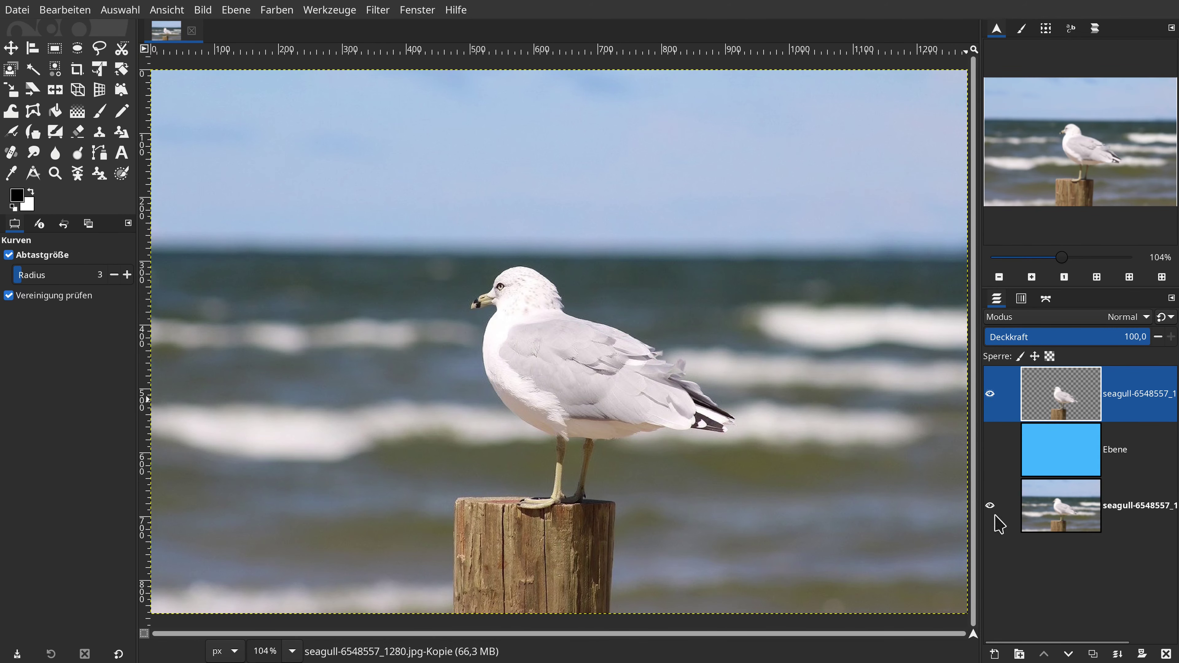
left_click(990, 505)
left_click(989, 506)
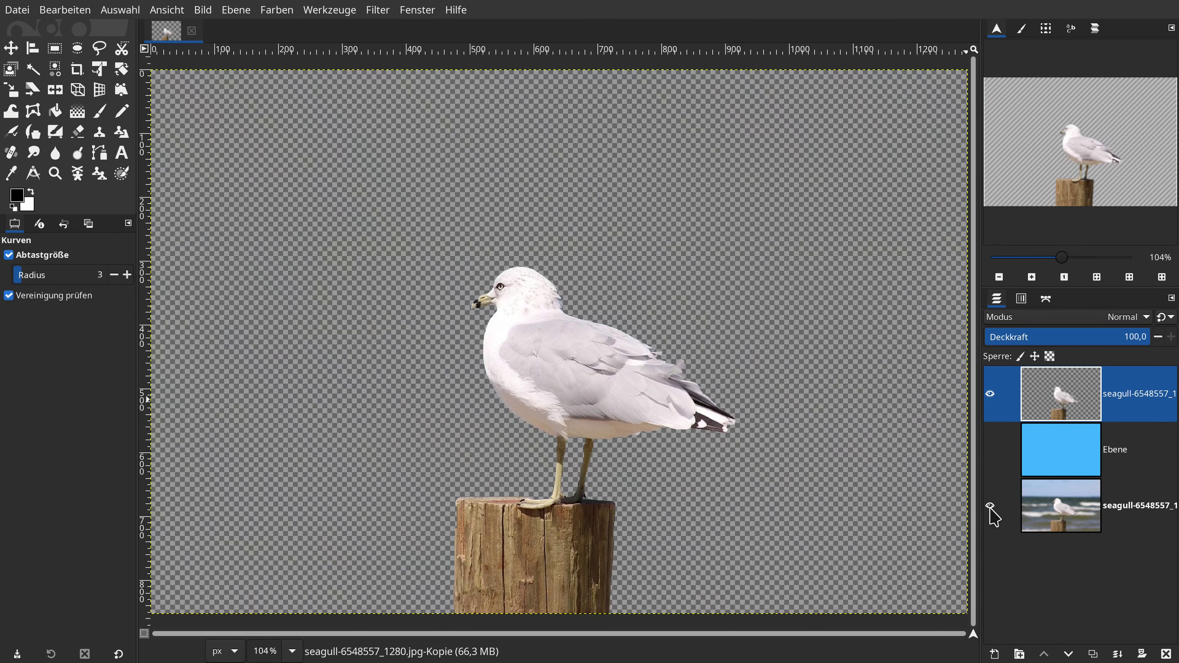
left_click(990, 450)
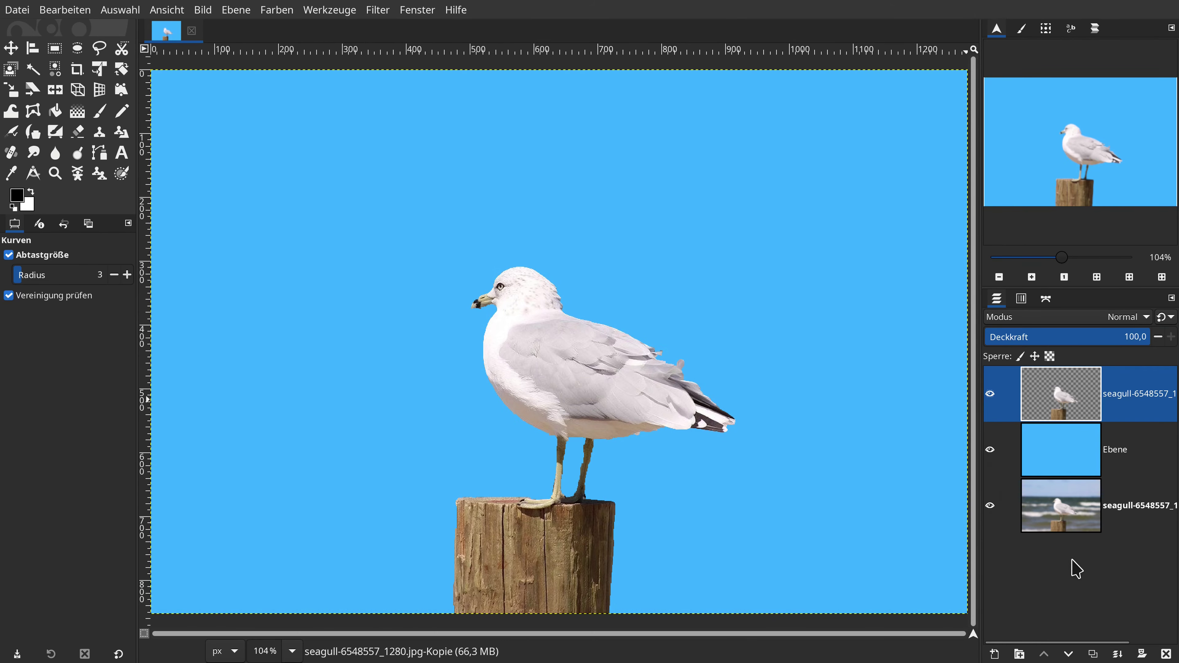